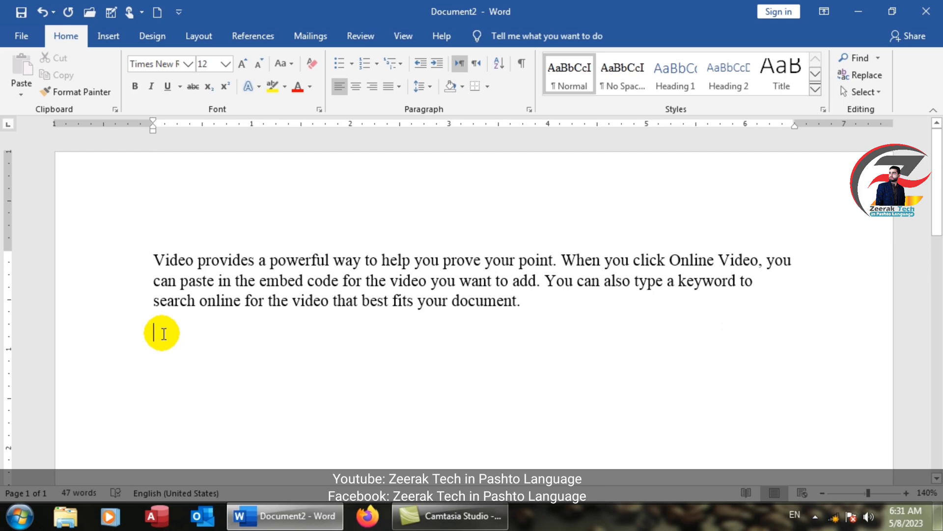
Step: Type a long line of repeated k letters as a filler paragraph below the existing text
type("kkkkkkkkkkkkkkkkkkkkkkkkkkkkkkkkkkk")
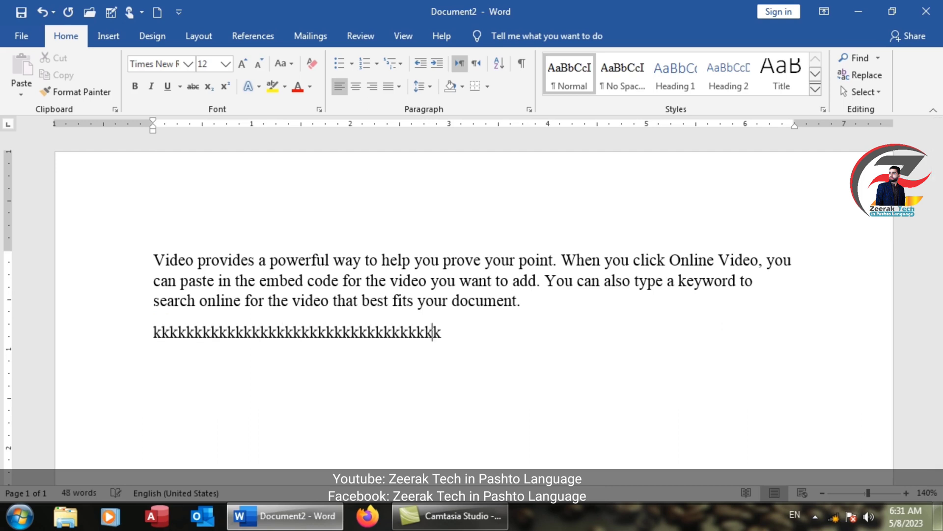
type("kkkkkkkkkkkkkkkkkkkkkkkkkkkkkkkkkkkkkkkkkkkkkkkkkkkkkkkkkkkkkkkkkkkkkkkkkkkkkkkkkkkkkkkkkkkkkkkkkkkkkkkkkkkkkkkk")
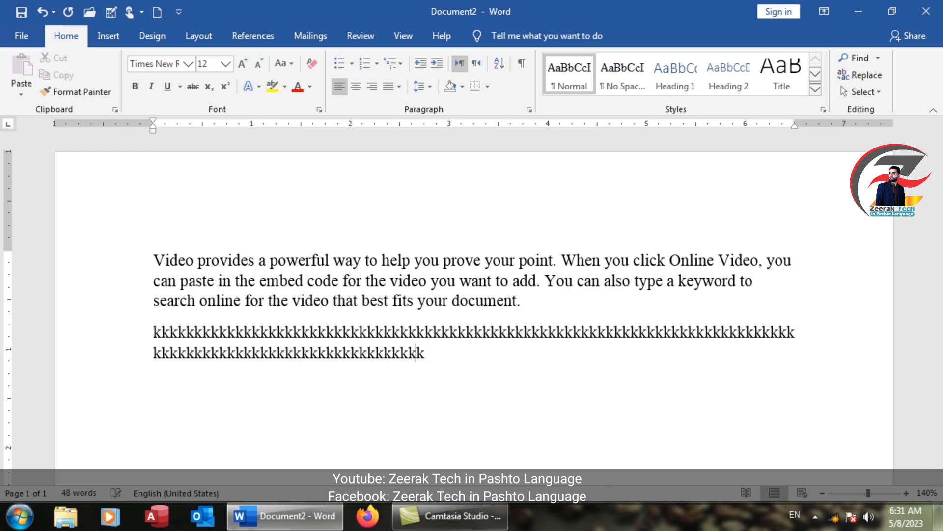
type("kkkkkkkkkkkkkkkkkkkkkkkkkkkkkkkkkkkkkkkkkkkkkk")
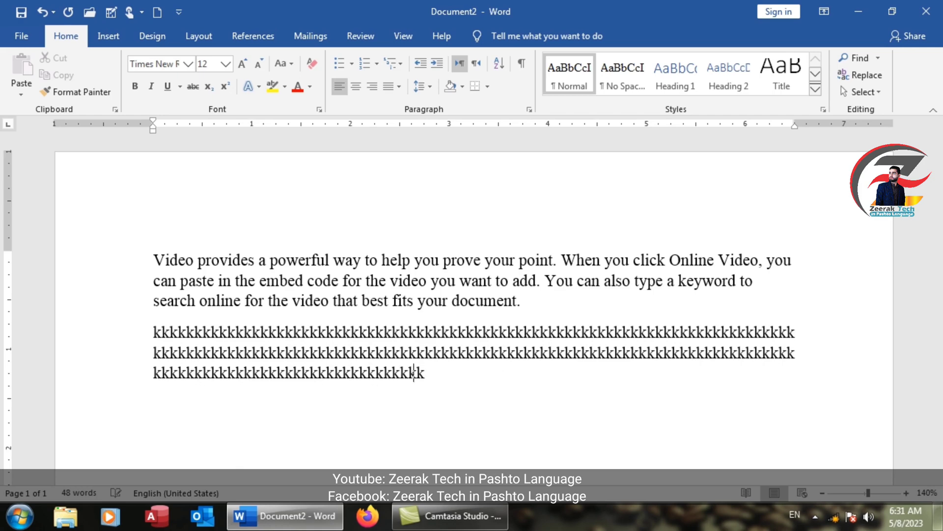
type("k")
key("Return")
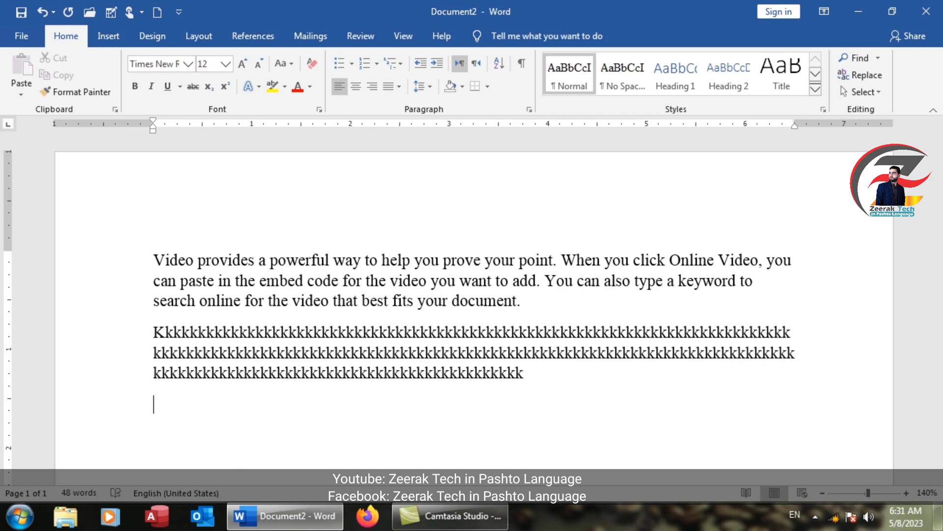
Step: Type the words Jan, Khan, Walid and A on separate lines
type("jan")
key("Return")
type("khan")
key("Return")
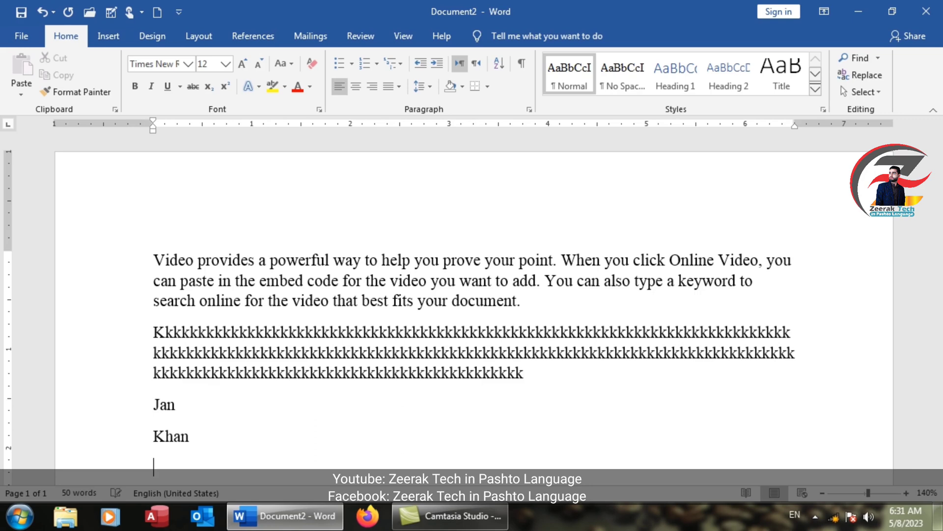
type("wlasd")
key("BackSpace")
key("BackSpace")
key("BackSpace")
key("BackSpace")
type("alid")
key("Return")
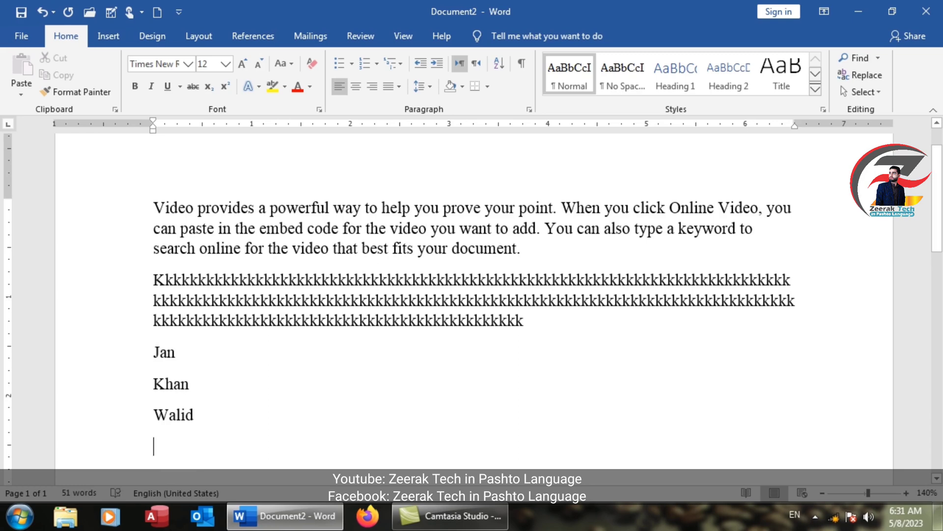
type("a")
key("Return")
Step: Replace all the document text with three sample paragraphs generated by =rand(3)
left_click_drag(174, 472, 120, 210)
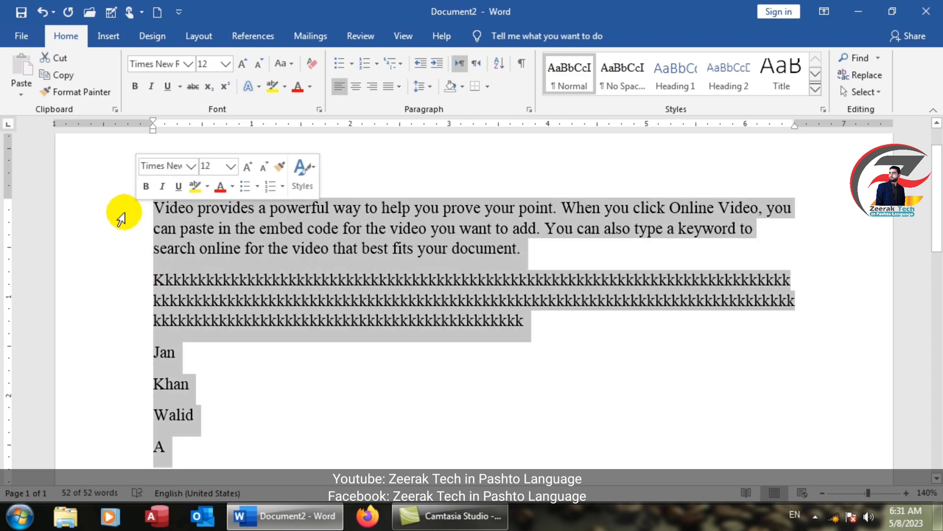
type("=rand(3)")
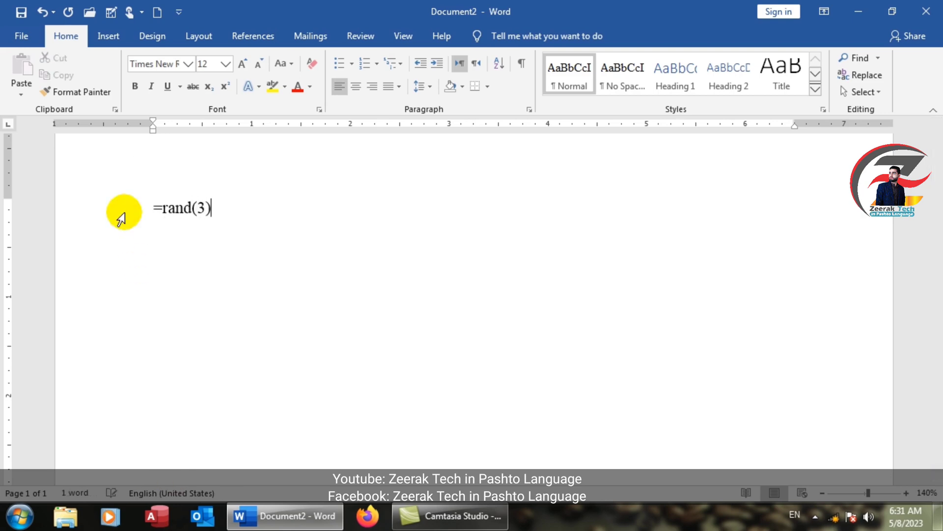
key("Return")
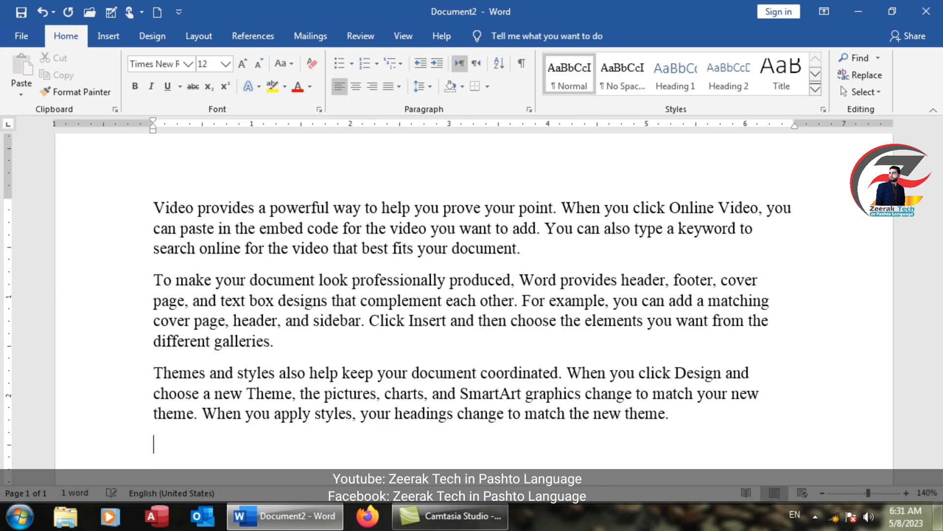
Step: Select each of the three sample paragraphs one after another
left_click(151, 196)
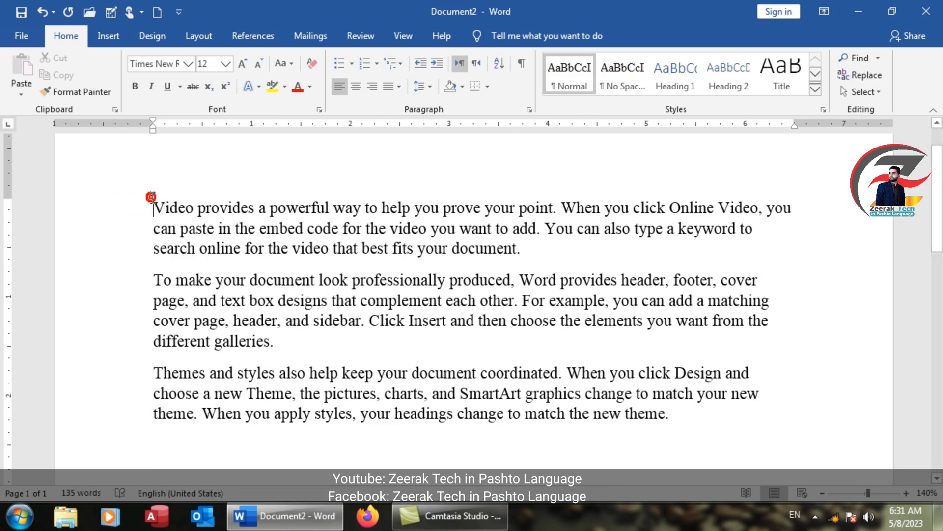
left_click_drag(153, 197, 540, 259)
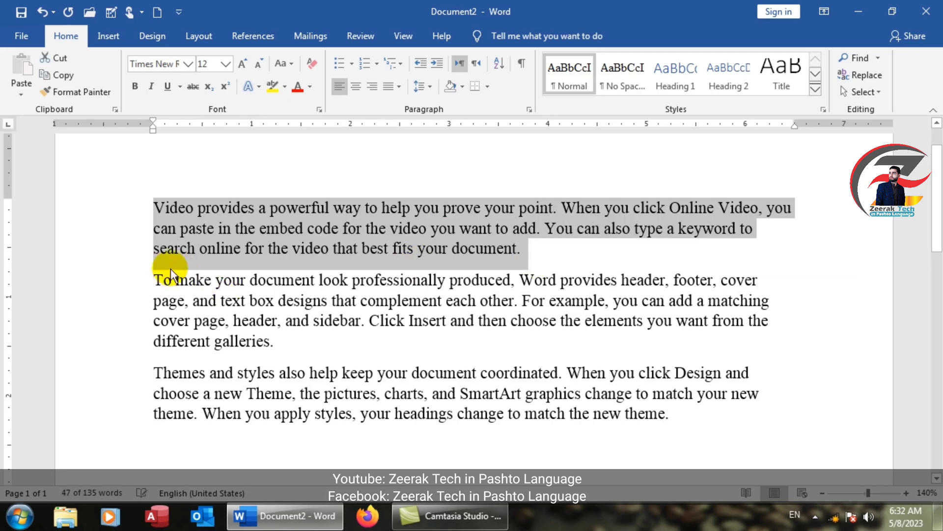
mouse_move(154, 279)
left_mouse_down()
mouse_move(394, 301)
mouse_move(314, 374)
mouse_move(276, 341)
mouse_move(283, 342)
left_mouse_up()
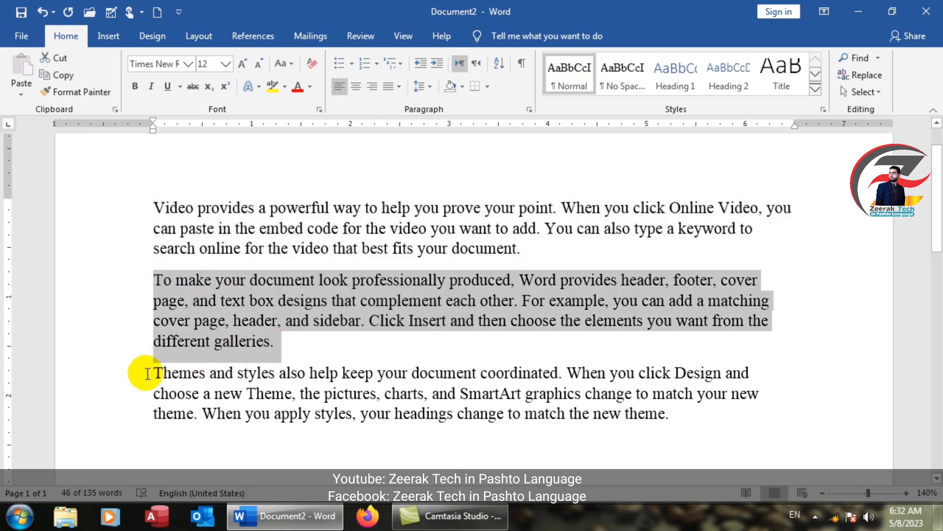
left_click_drag(147, 372, 603, 422)
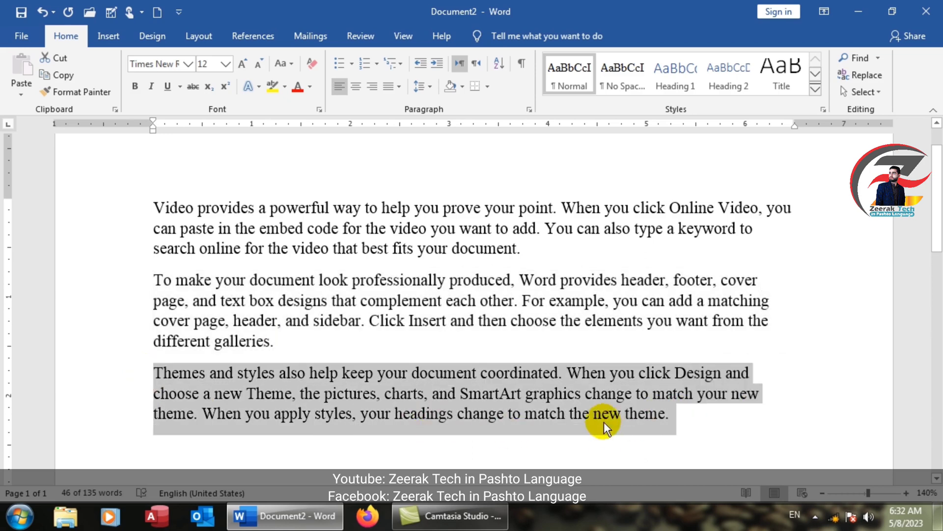
left_click(379, 228)
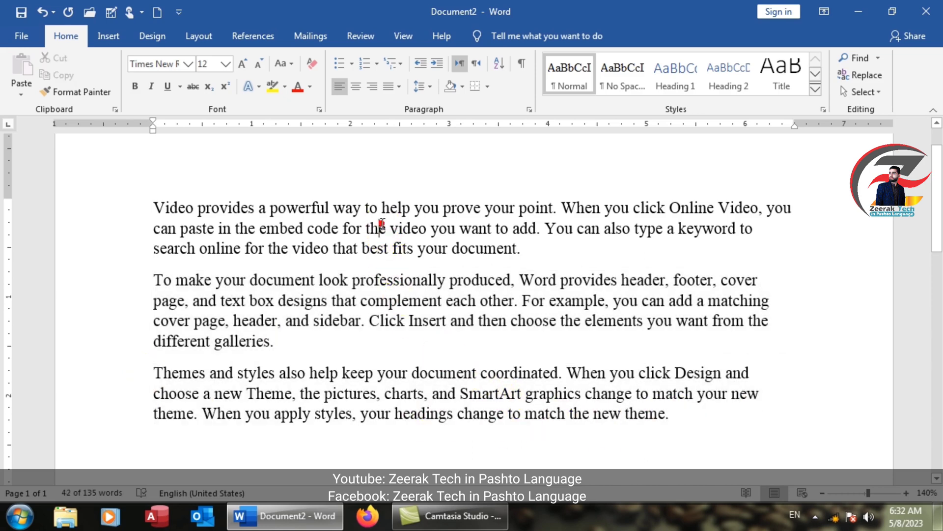
Step: Add the heading line "Internet" above the first paragraph
left_click(152, 202)
key("Return")
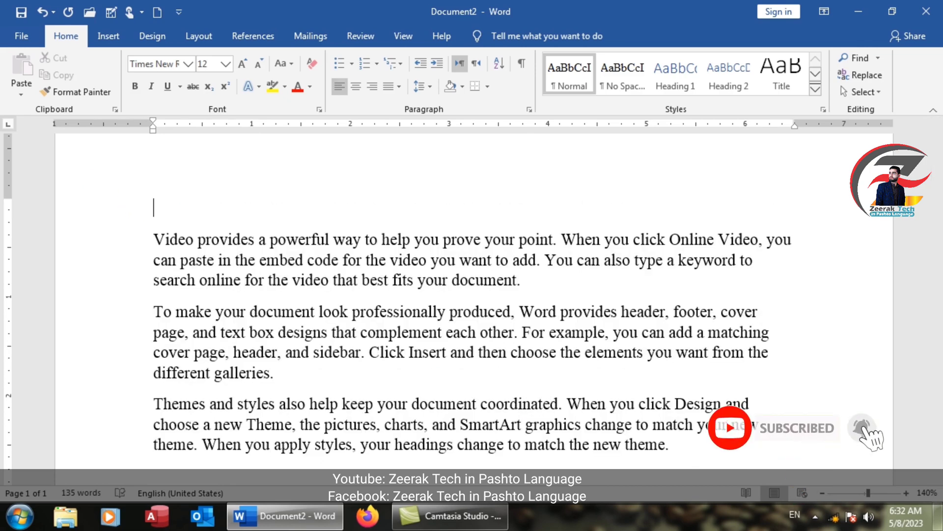
type("internet")
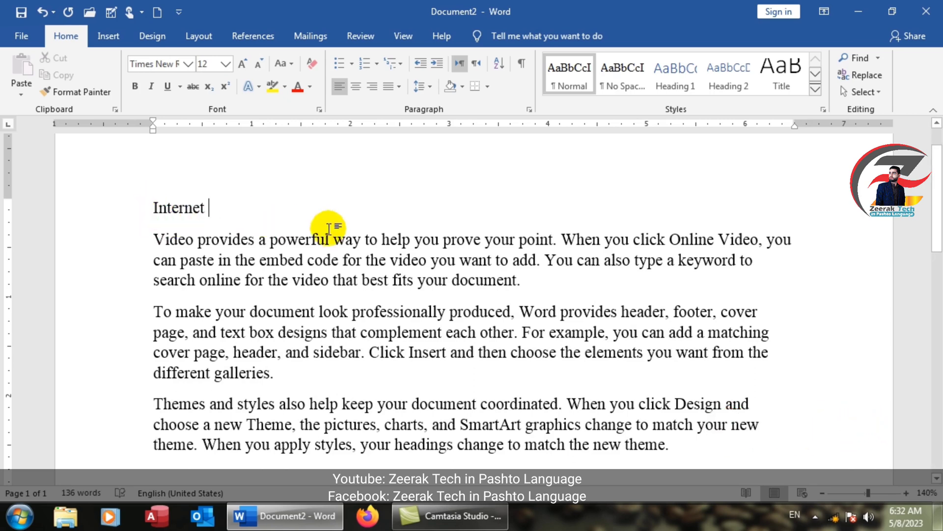
Step: Format the three paragraphs below the heading as a bulleted list with checkbox bullets
left_click_drag(661, 447, 154, 236)
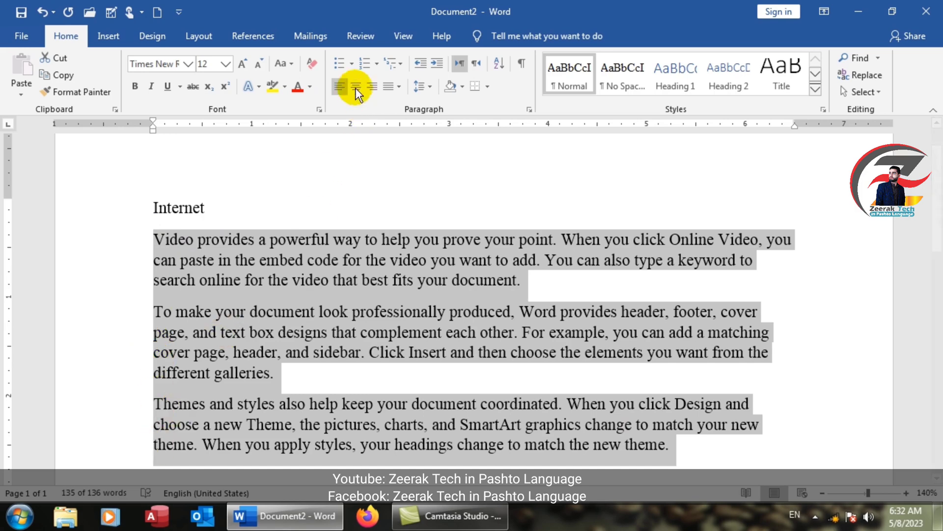
left_click(350, 60)
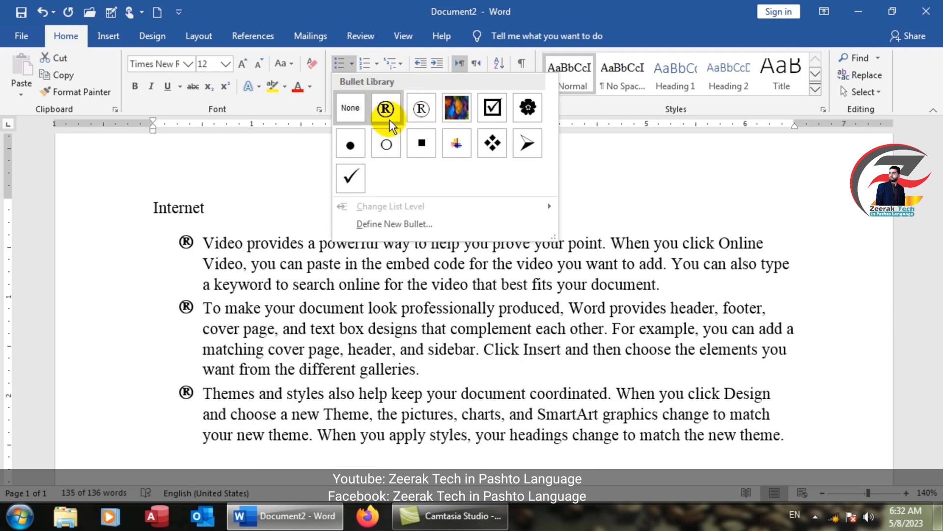
left_click(489, 109)
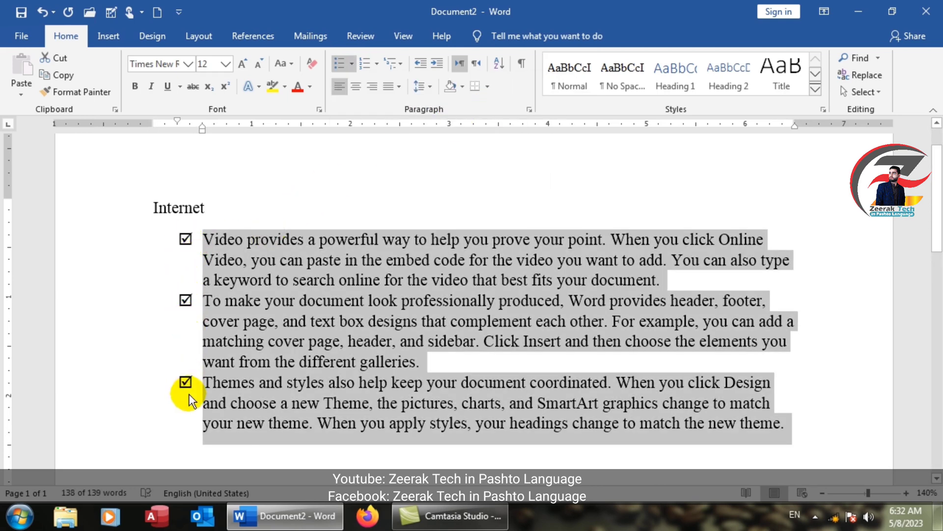
left_click(355, 64)
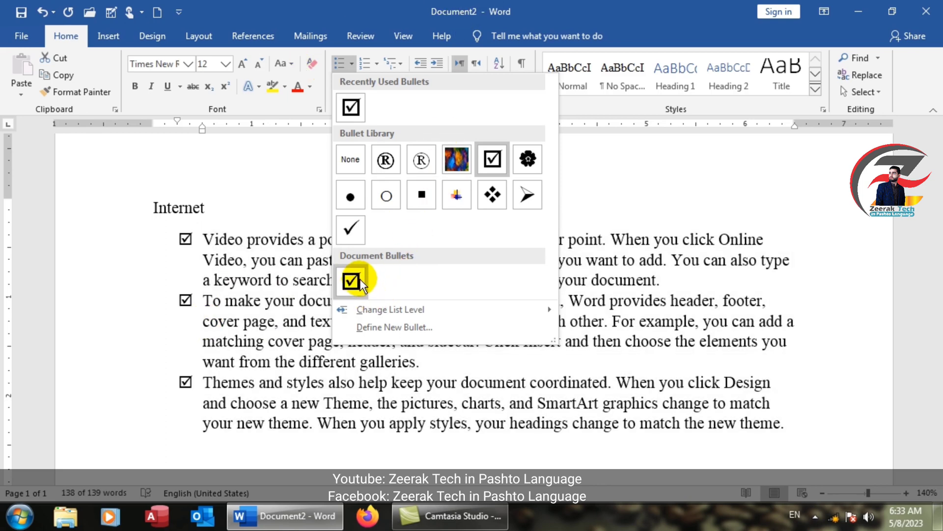
left_click(258, 356)
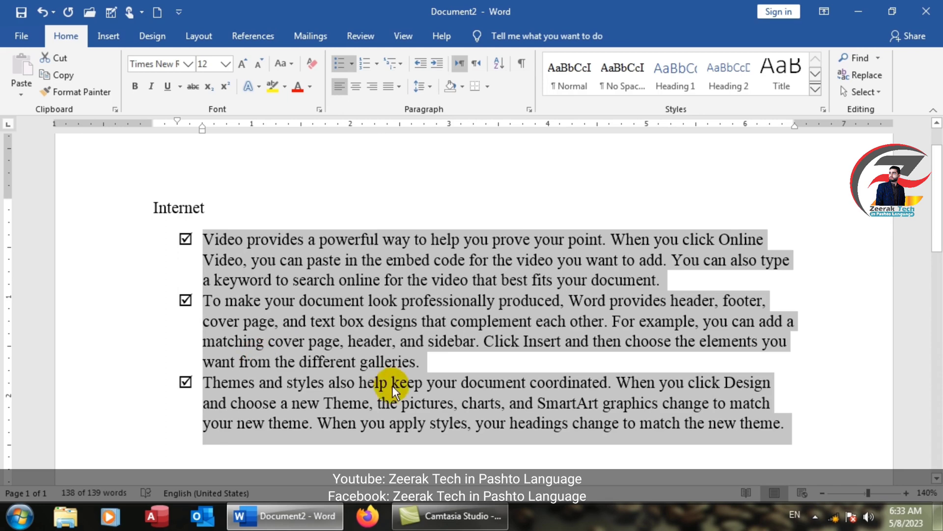
Step: Below the list, type "Define followings…" and "Microsoft Word" on separate lines
scroll(393, 386, "down", 2)
left_click(344, 377)
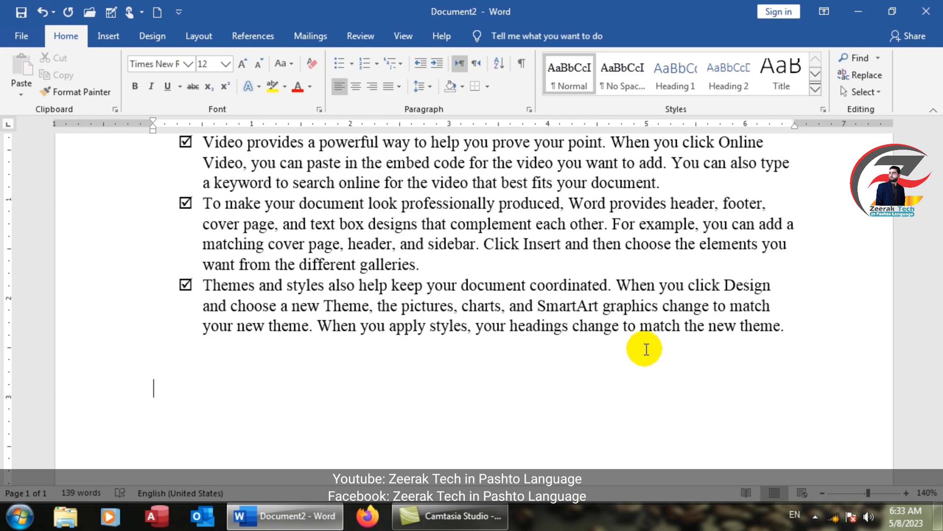
type("define")
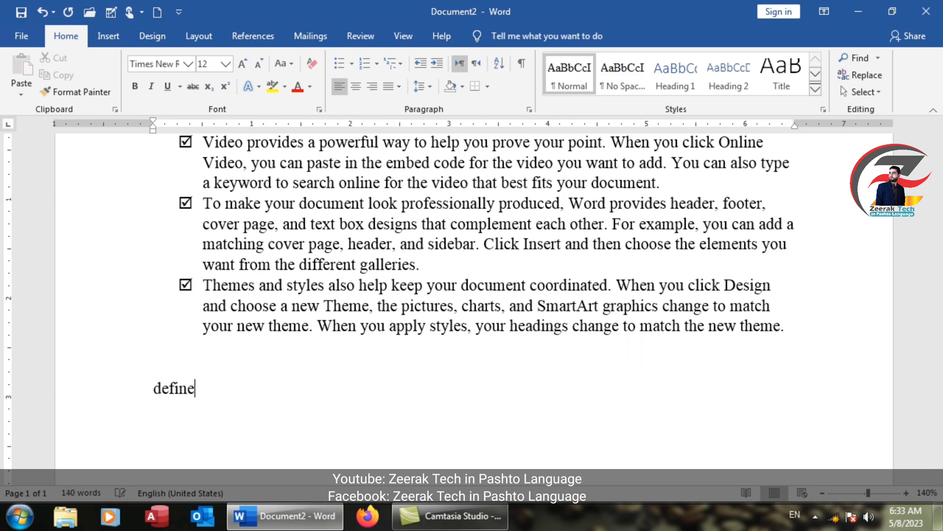
type(" follow")
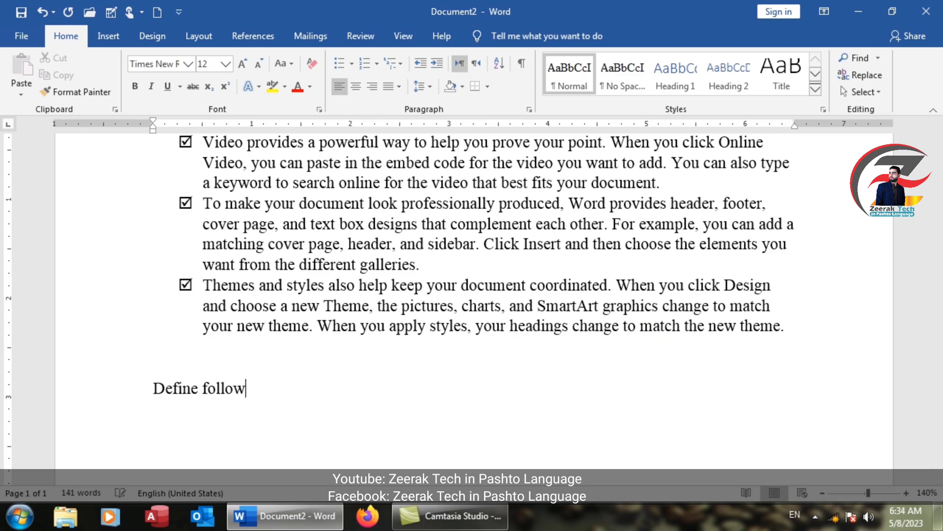
type("ings...")
key("Return")
type("Microo")
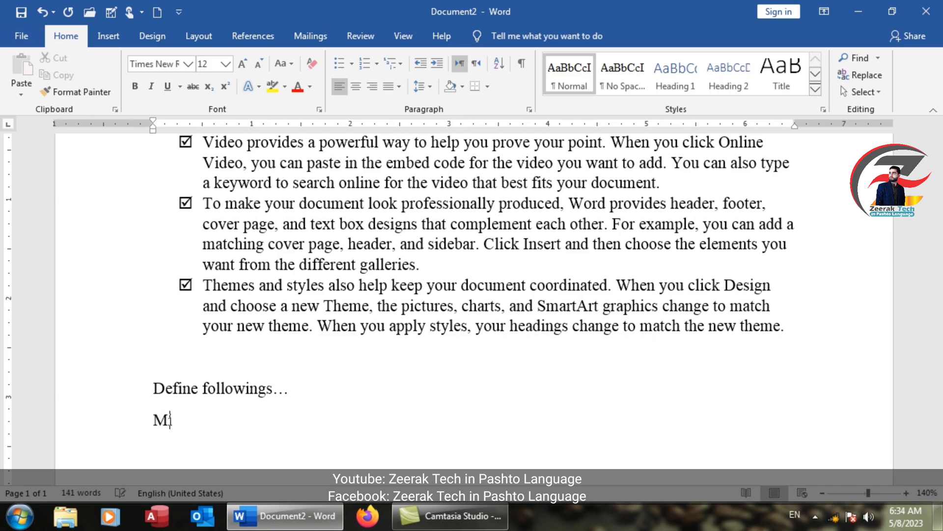
key("BackSpace")
key("BackSpace")
type("osoft Word")
key("Return")
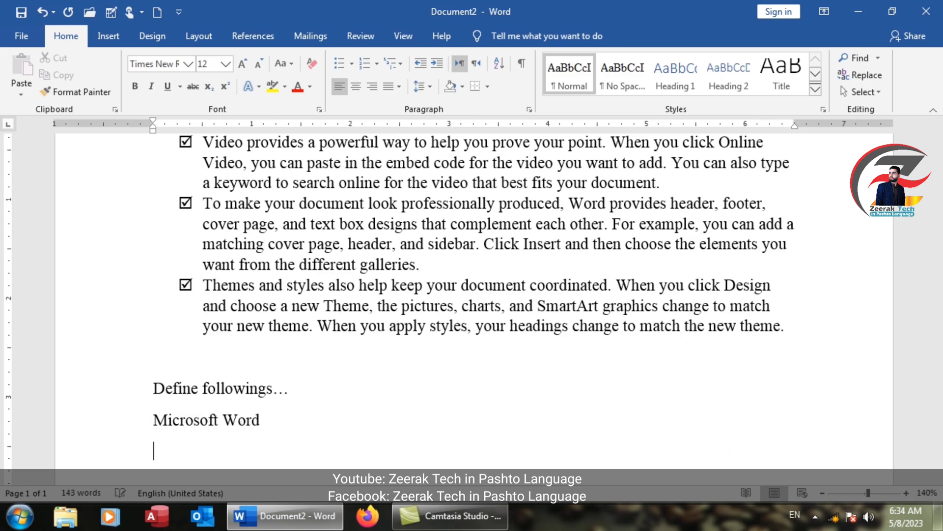
Step: Add the lines "SubScript" and "SuperScript" beneath "Microsoft Word"
type("SubScript")
key("Return")
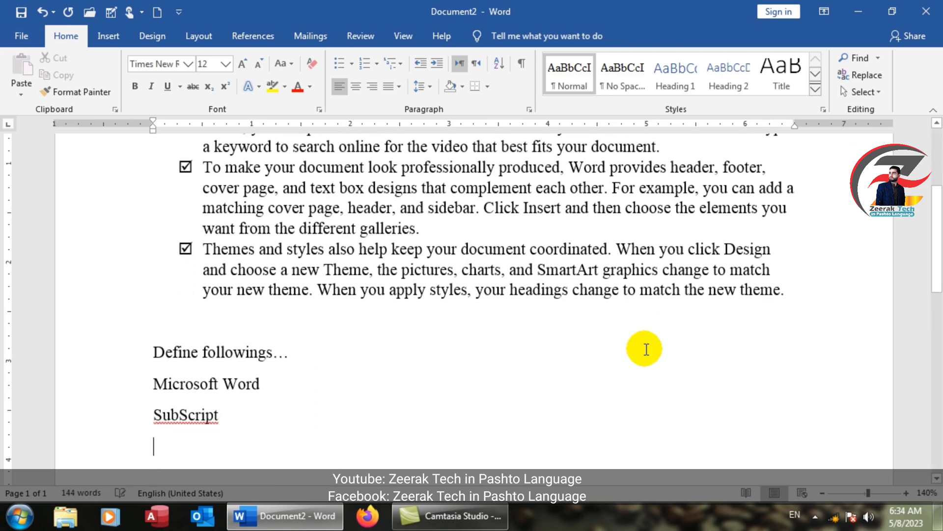
type("Super")
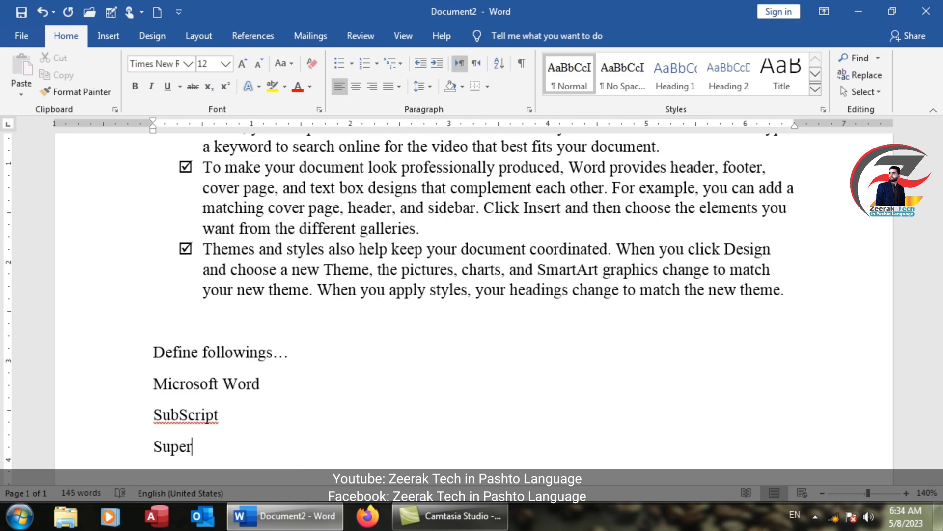
type("Script")
key("Return")
key("BackSpace")
key("BackSpace")
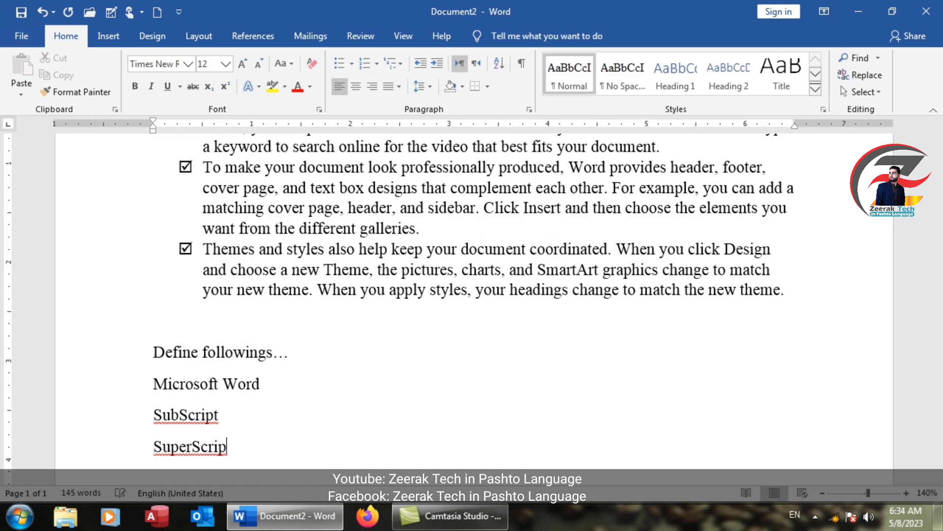
type("t")
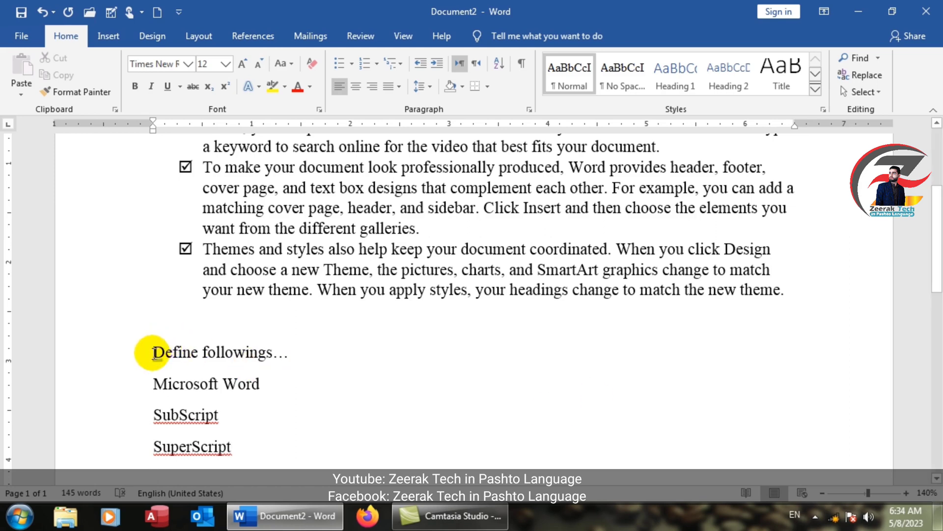
Step: Apply arrowhead bullets to the four lines from "Define followings…" to "SuperScript"
left_click_drag(149, 352, 188, 347)
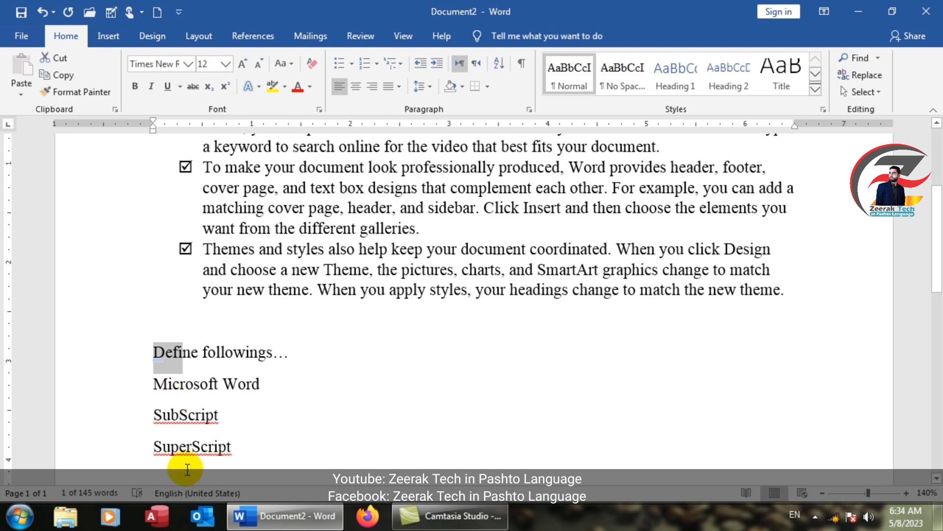
left_click(216, 352)
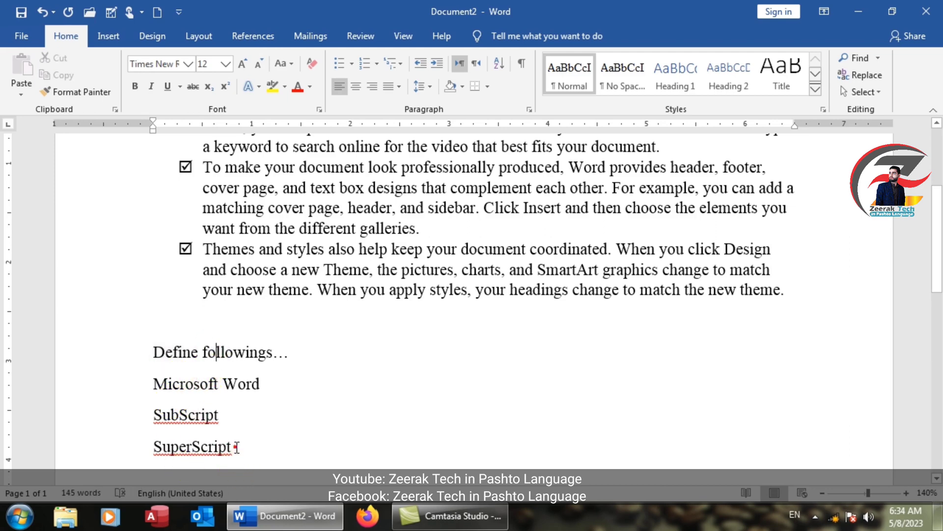
left_click_drag(236, 446, 152, 352)
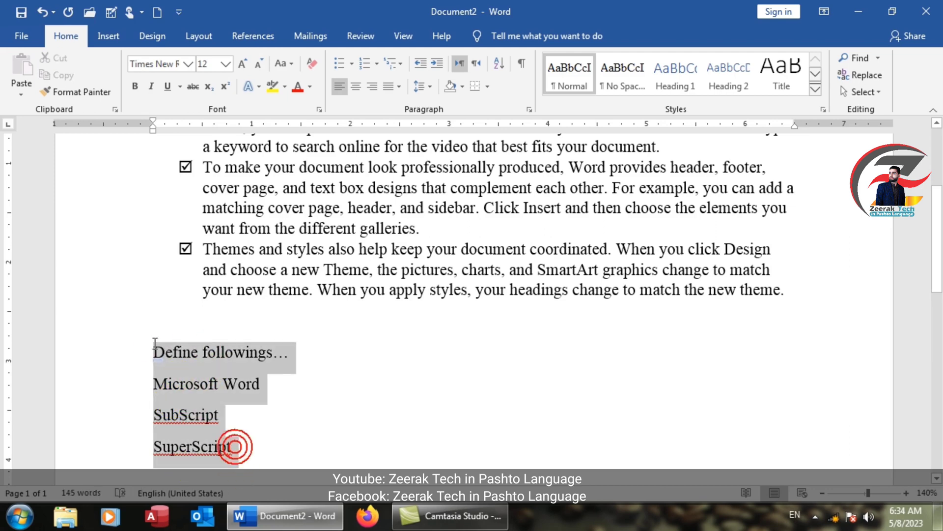
left_click(351, 64)
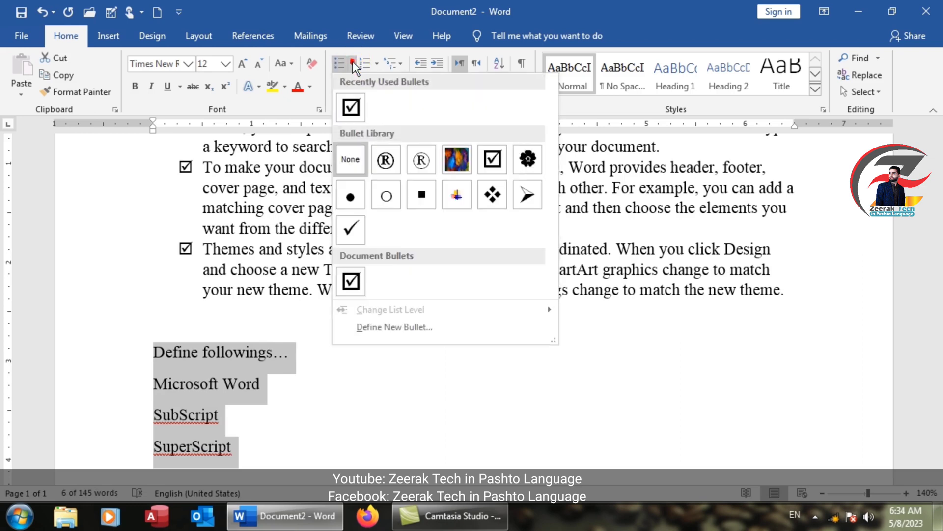
left_click(526, 196)
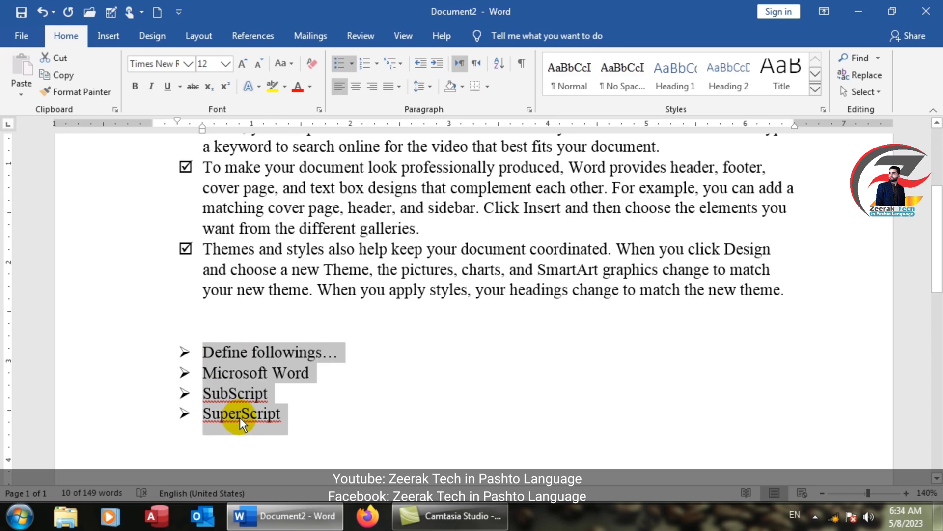
Step: Demote the "Microsoft Word", "SubScript" and "SuperScript" lines to the second list level beneath "Define followings…"
left_click_drag(286, 414, 213, 375)
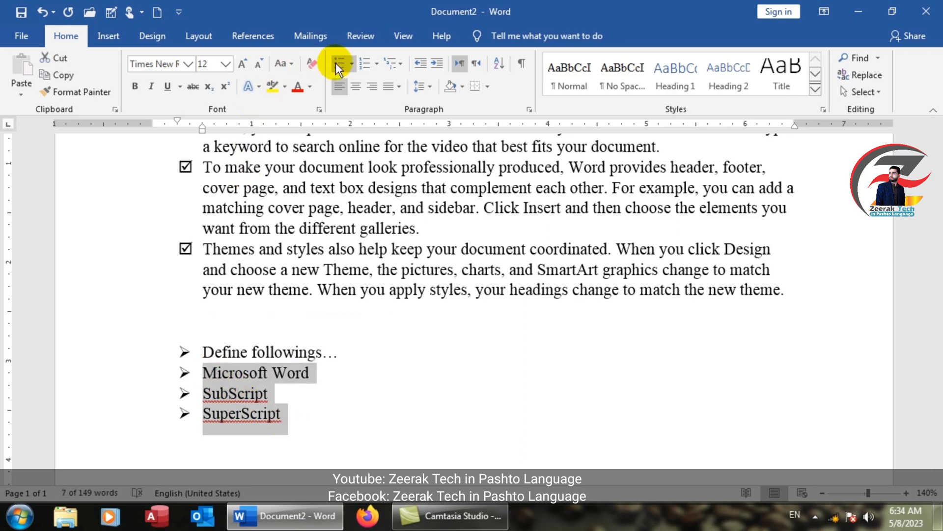
left_click(356, 63)
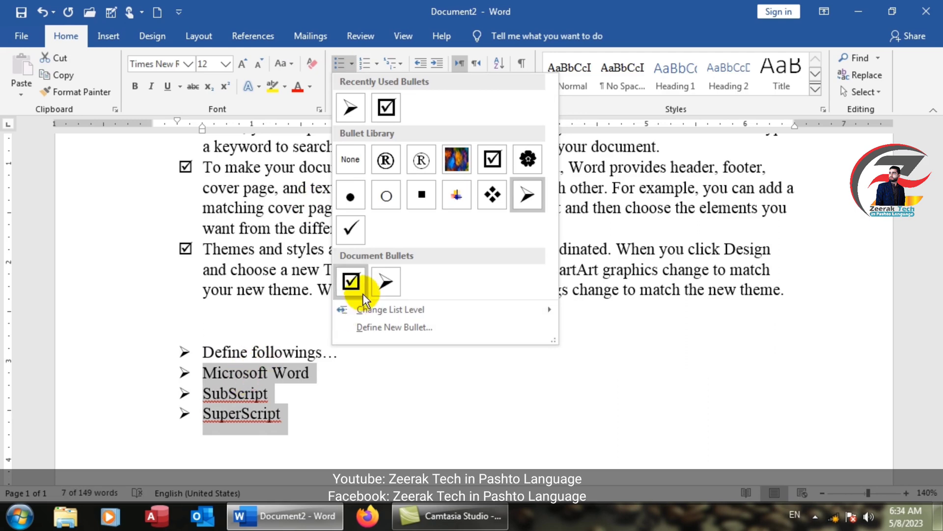
mouse_move(376, 314)
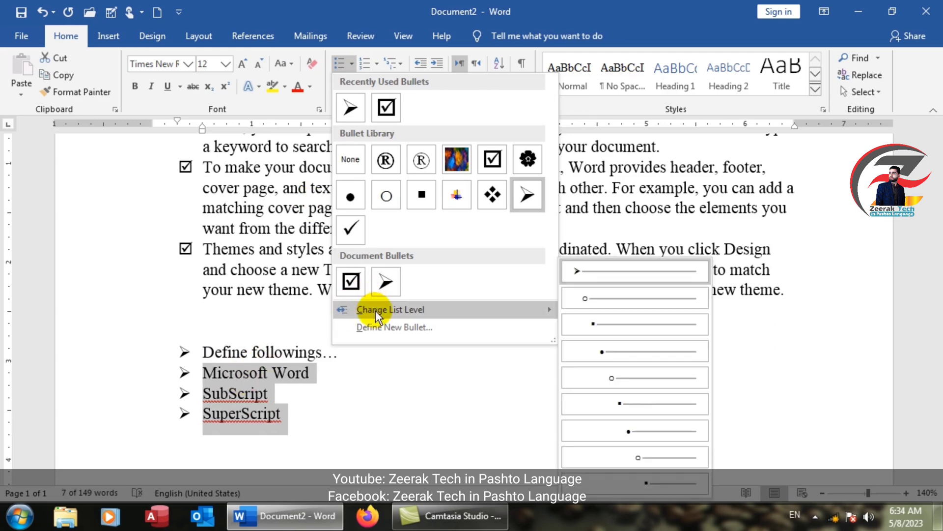
left_click(600, 301)
left_click(335, 392)
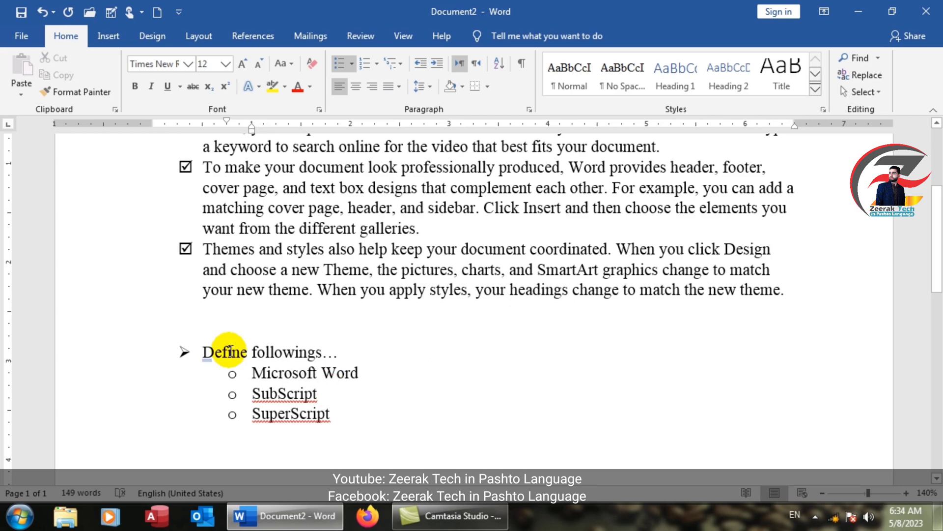
left_click(253, 371)
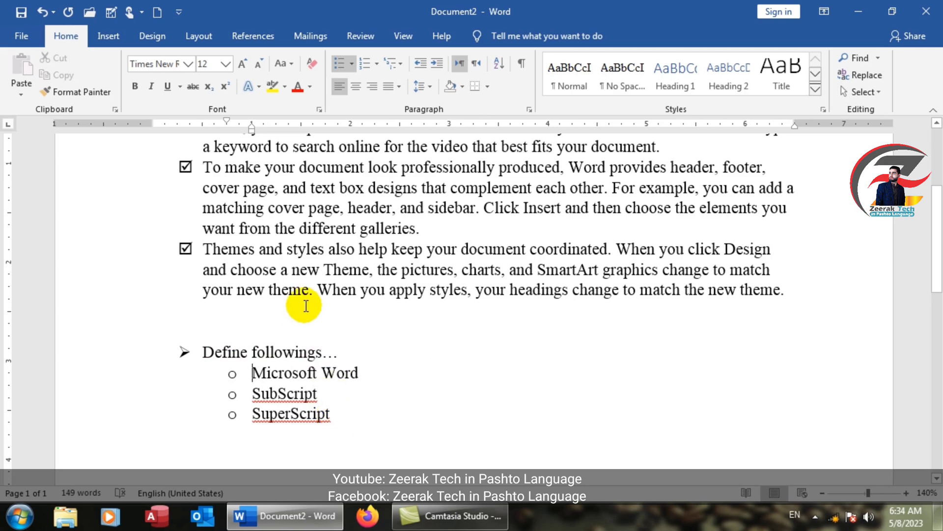
Step: Try demoting the second checkbox paragraph one list level, and undo the change
scroll(295, 290, "up", 3)
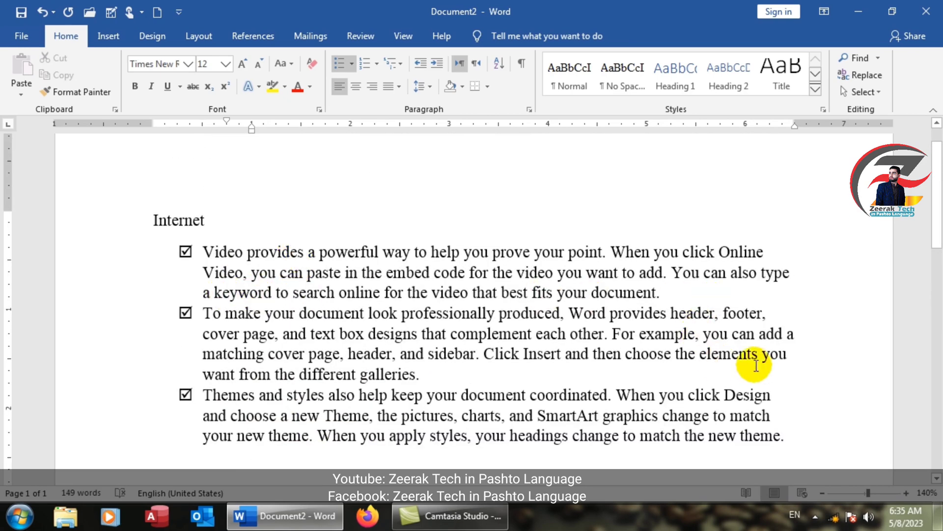
left_click_drag(427, 374, 200, 309)
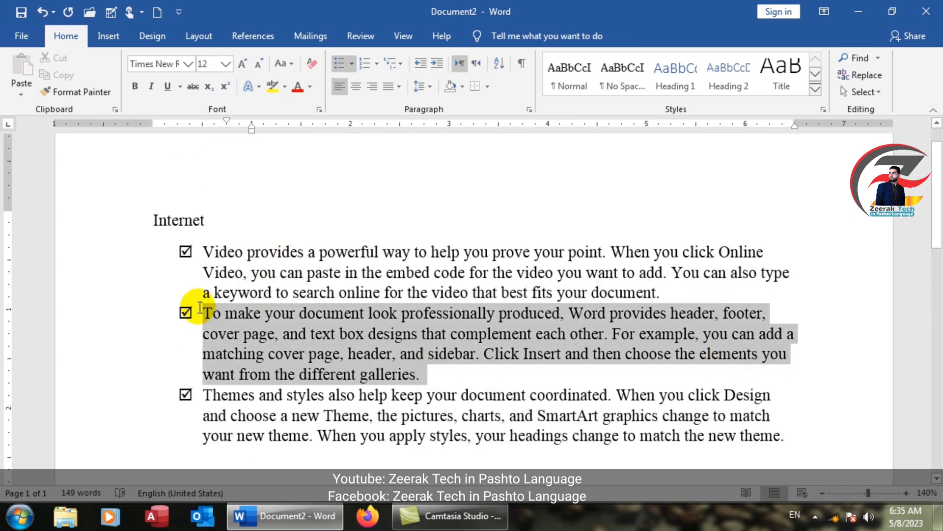
left_click(356, 62)
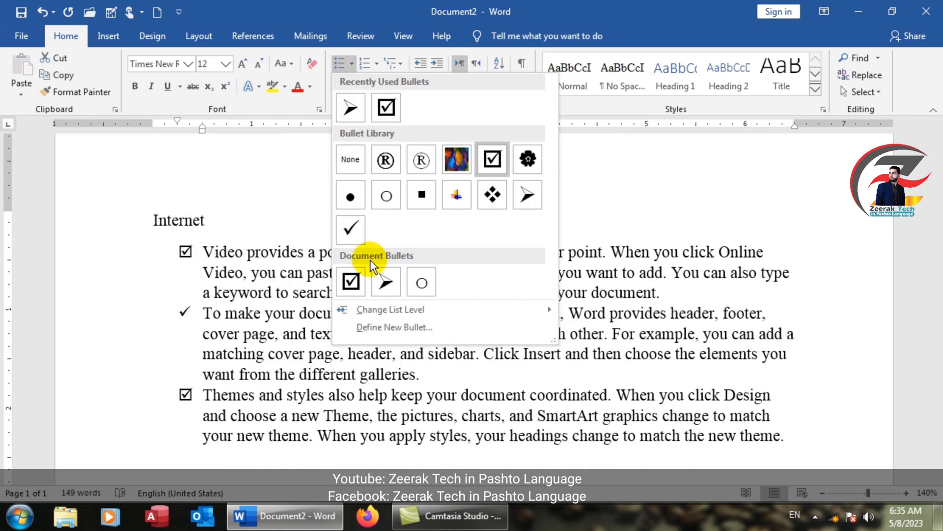
mouse_move(384, 311)
left_click(598, 328)
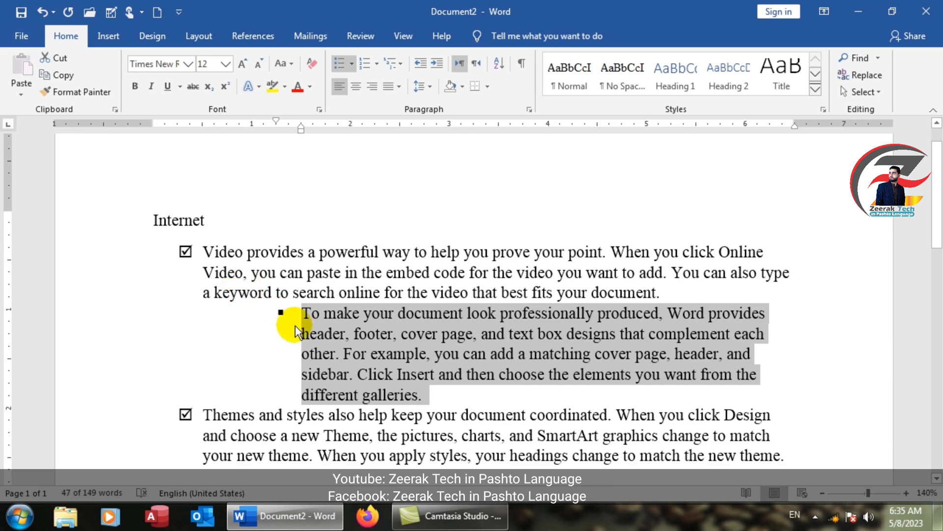
key("ctrl+z")
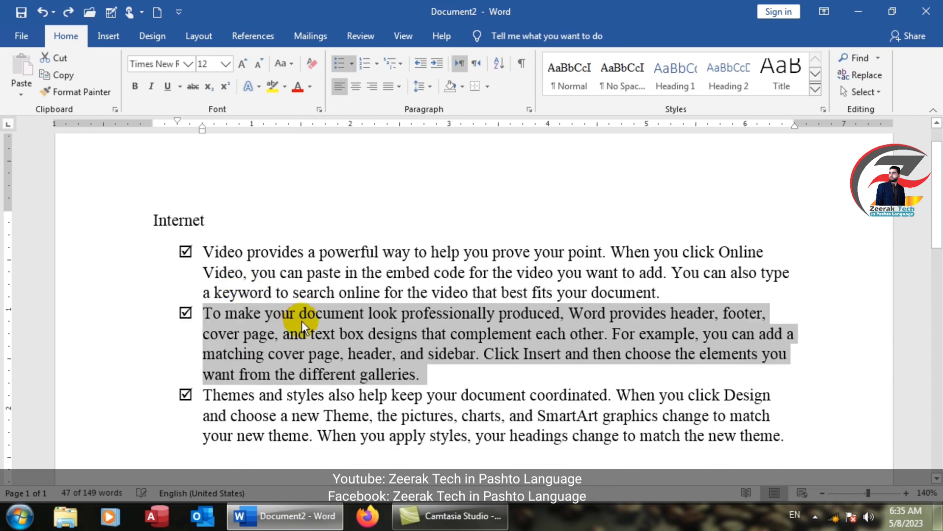
Step: Select the three checkbox paragraphs and start defining a new picture bullet for them, working offline
left_click(318, 395)
scroll(456, 416, "down", 1)
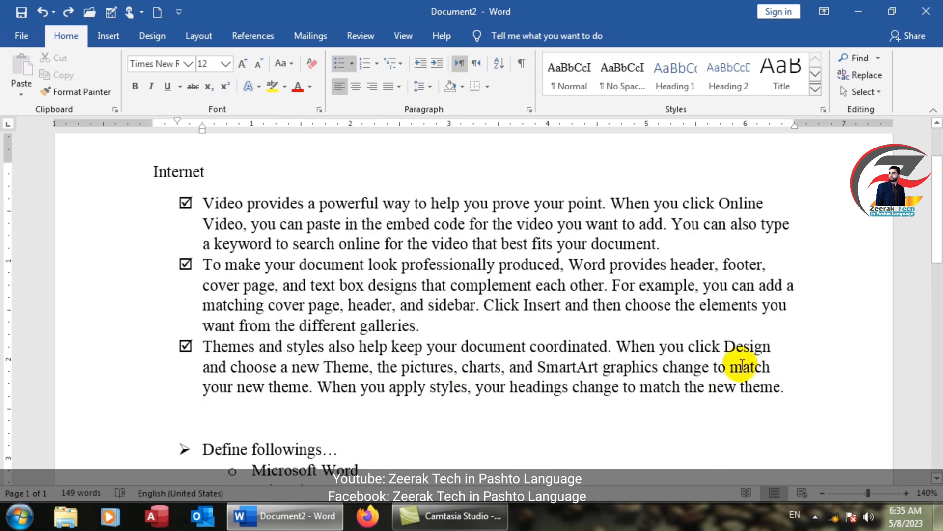
left_click_drag(786, 388, 206, 204)
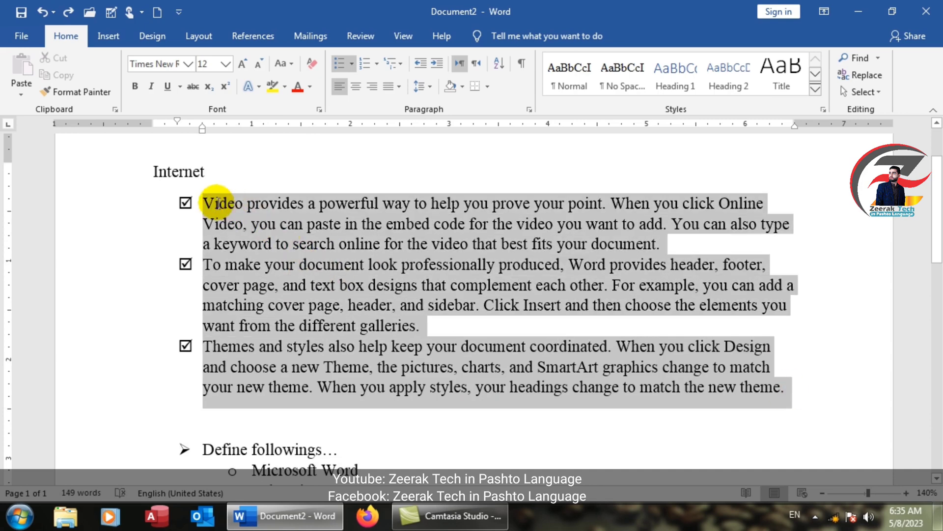
left_click(351, 64)
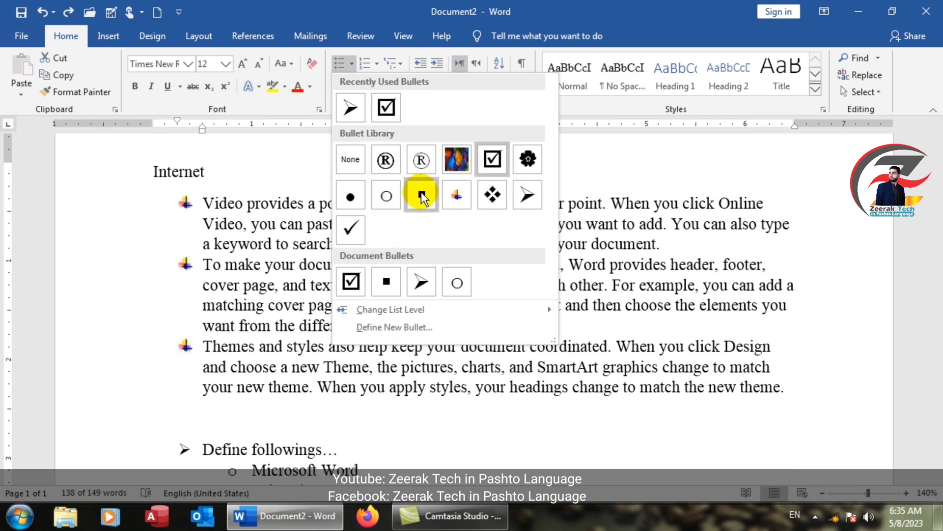
mouse_move(386, 314)
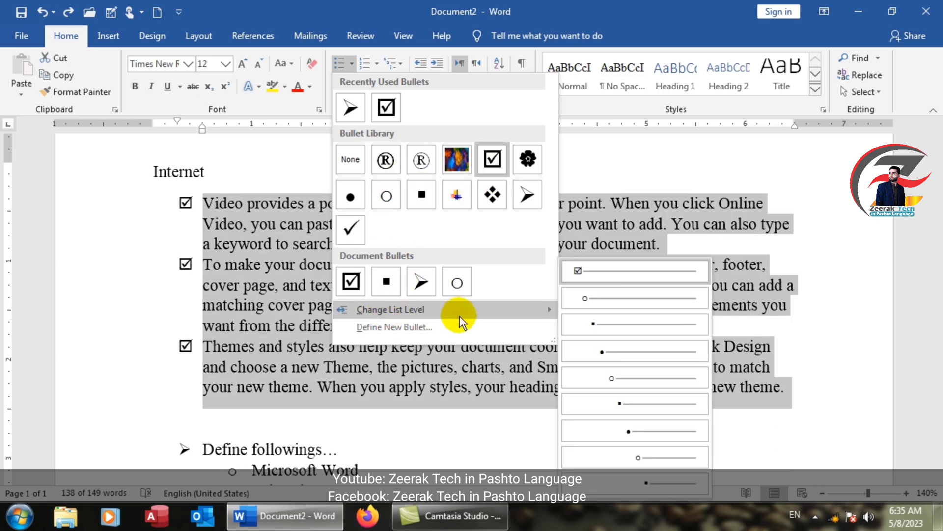
left_click(391, 330)
left_click_drag(393, 158, 266, 69)
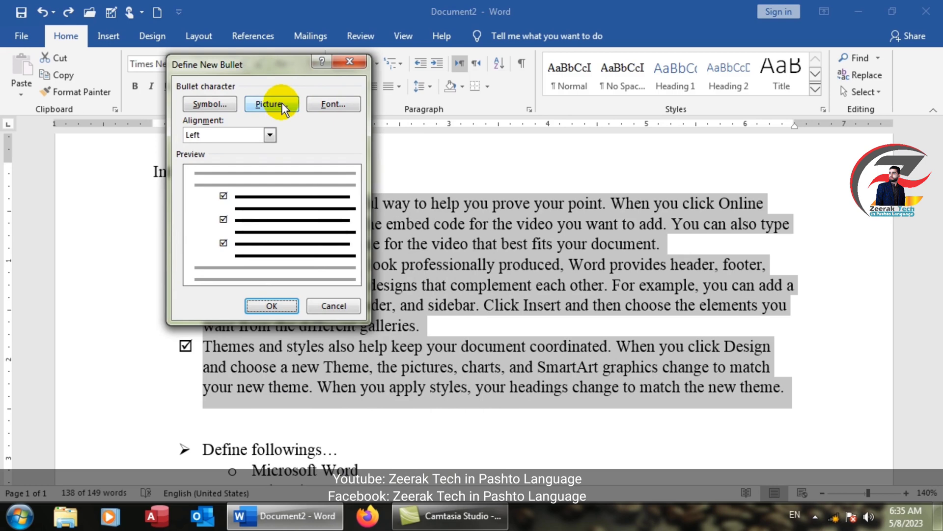
left_click_drag(270, 62, 447, 53)
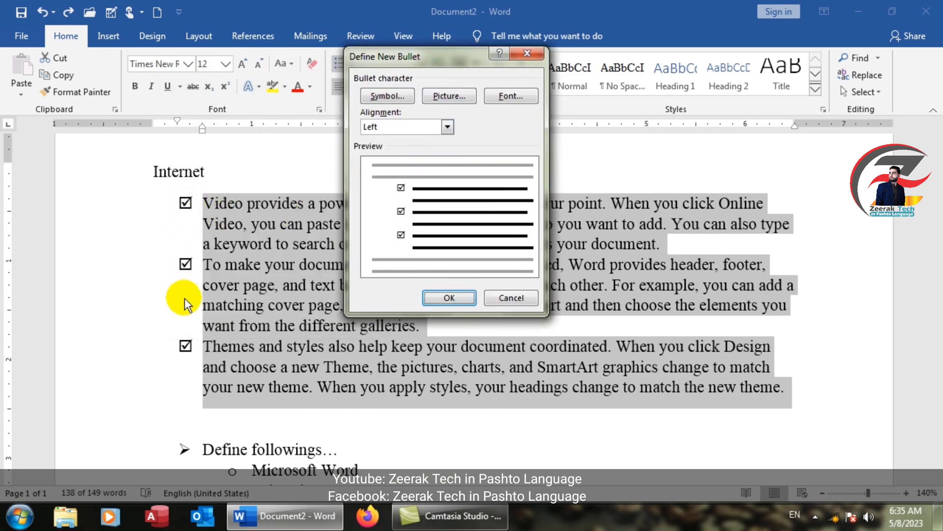
left_click(449, 95)
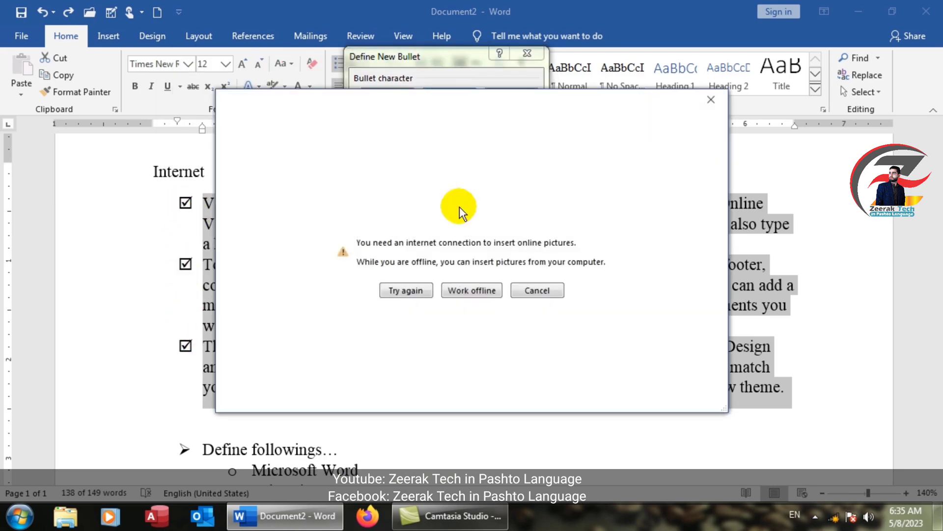
left_click(459, 292)
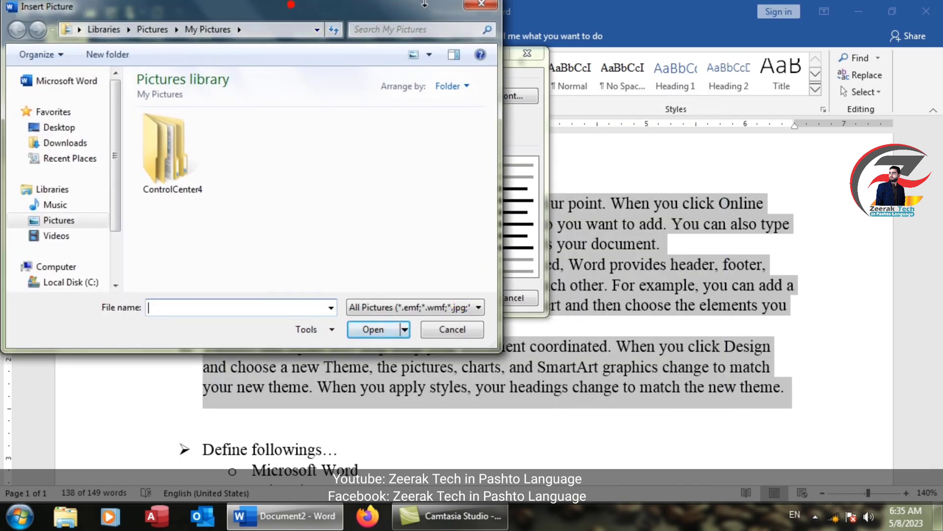
Step: Search Local Disk (D:) for png images and set the blue phone icon as the new bullet
left_click_drag(309, 17, 451, 17)
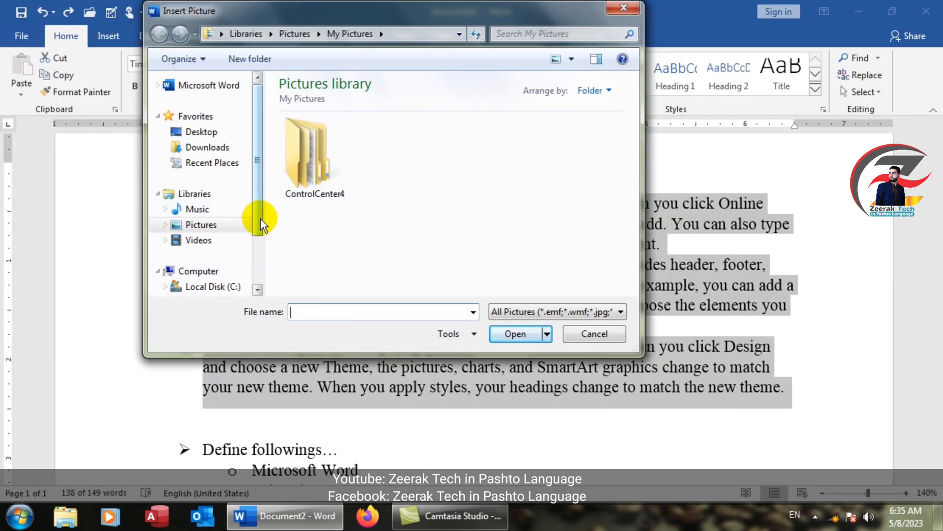
left_click_drag(260, 218, 259, 246)
left_click(231, 249)
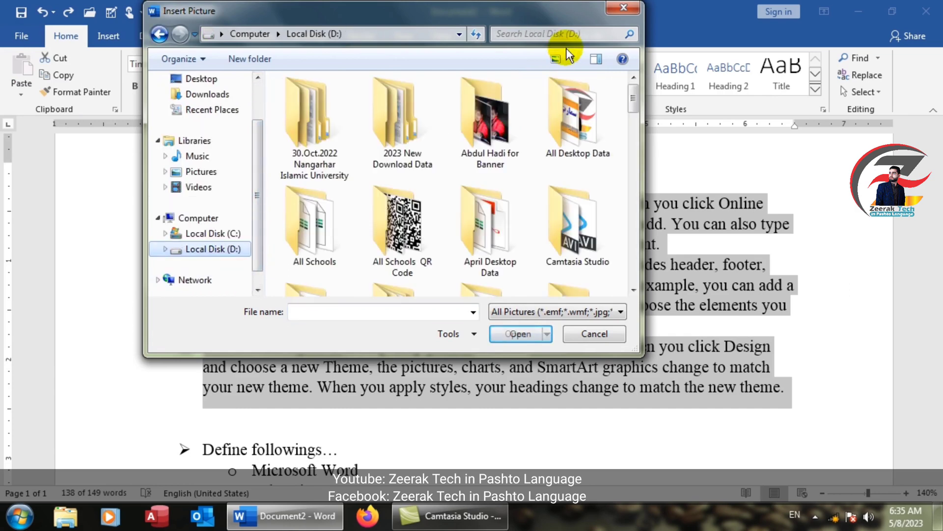
left_click(568, 33)
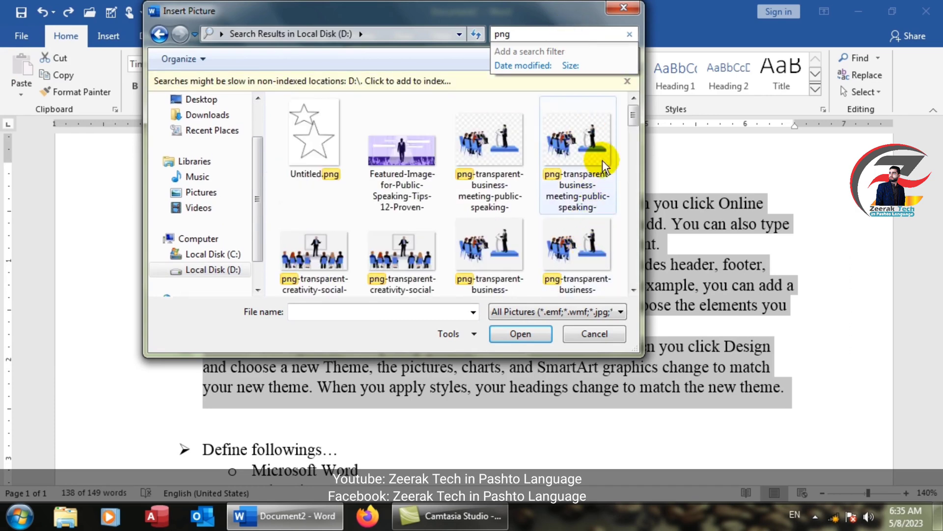
left_click_drag(634, 115, 593, 145)
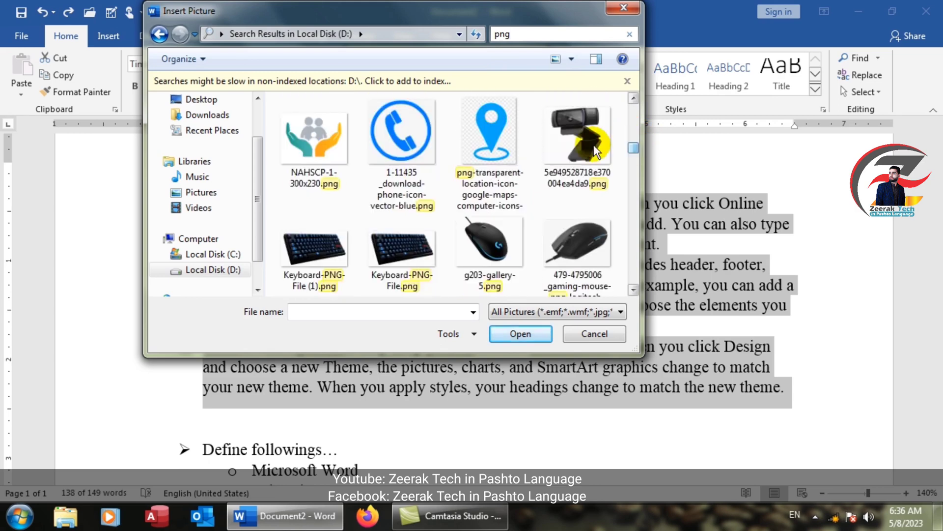
left_click(497, 162)
left_click(399, 129)
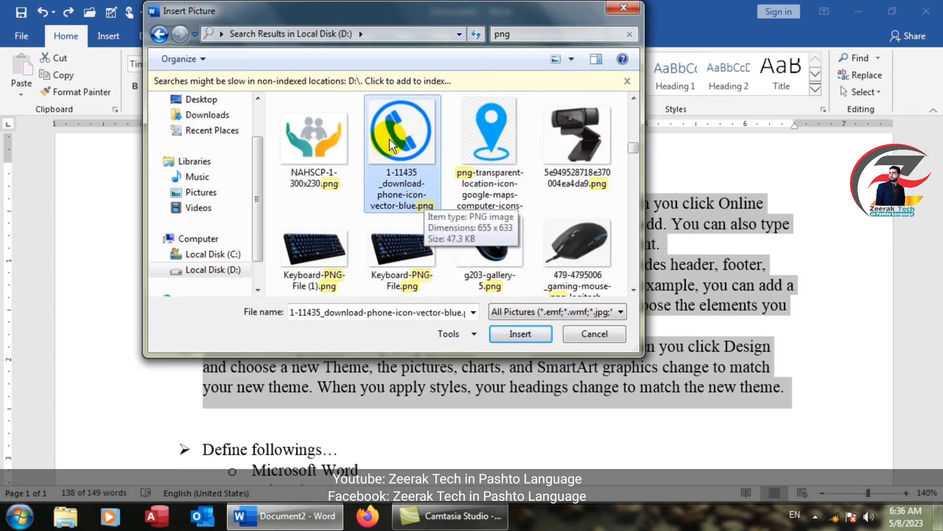
left_click(505, 332)
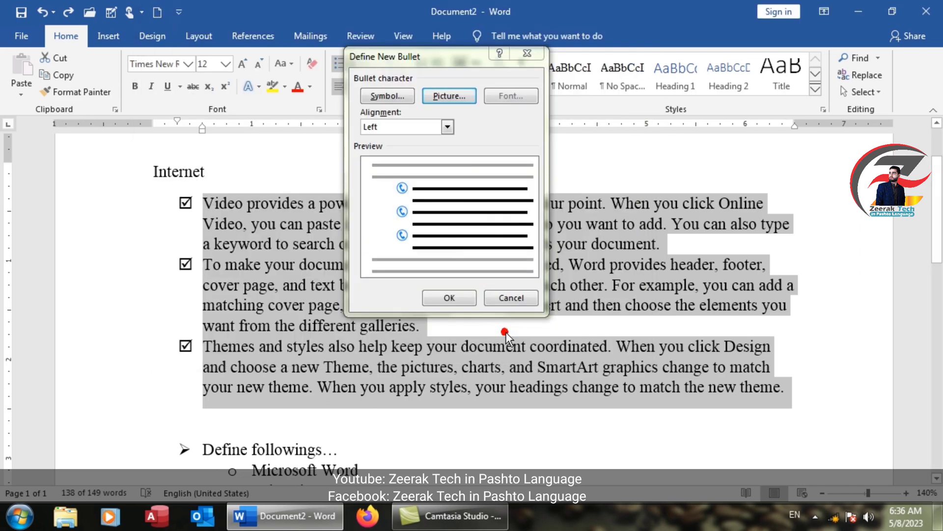
left_click(475, 297)
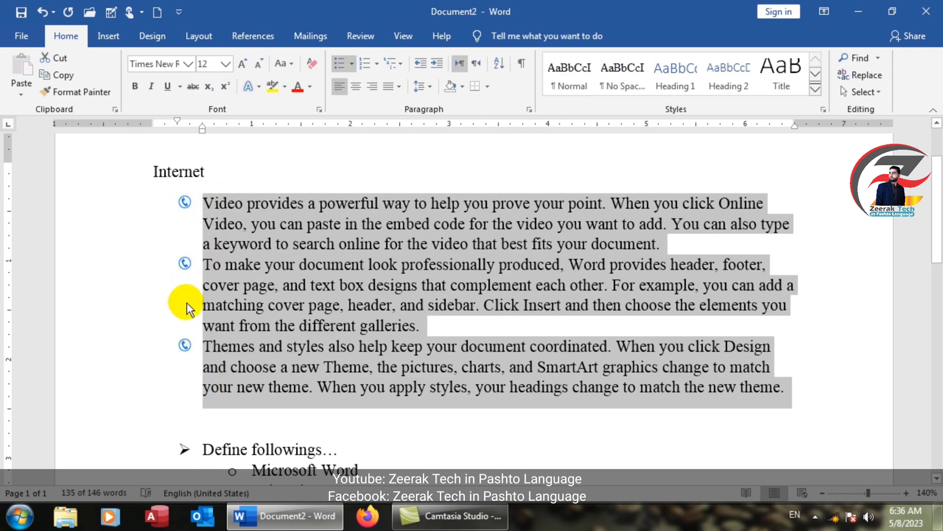
Step: Define a new picture bullet for the three paragraphs using IMG_6405 - Copy.JPG from a folder on Local Disk (D:)
left_click(352, 62)
left_click(367, 327)
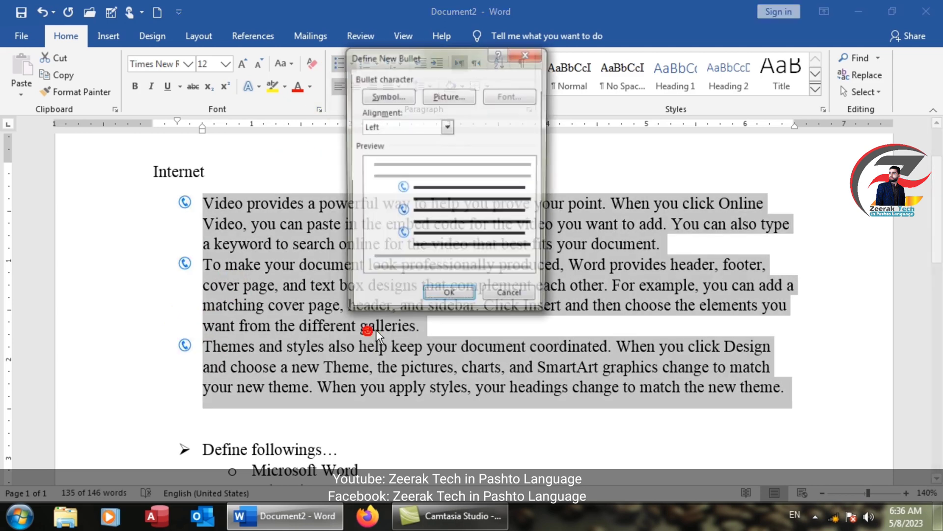
left_click(430, 95)
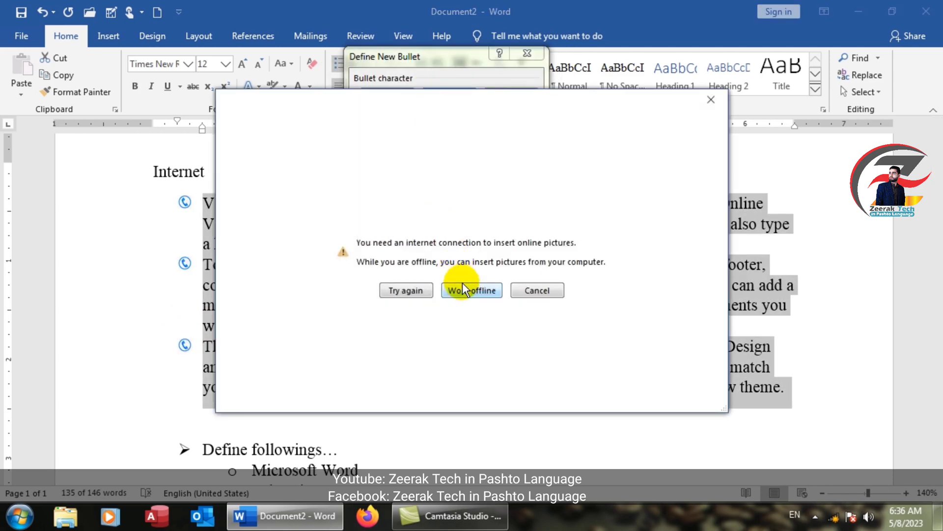
left_click(462, 287)
left_click(203, 287)
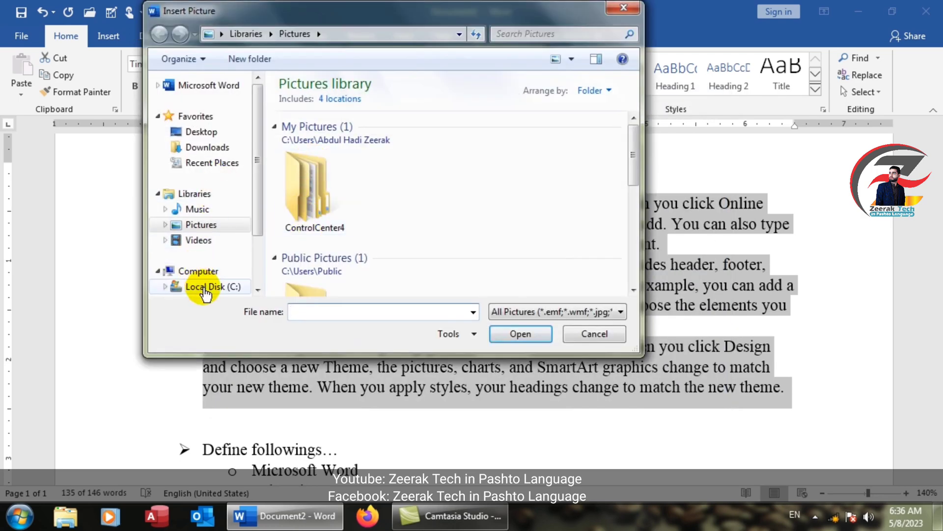
left_click(229, 280)
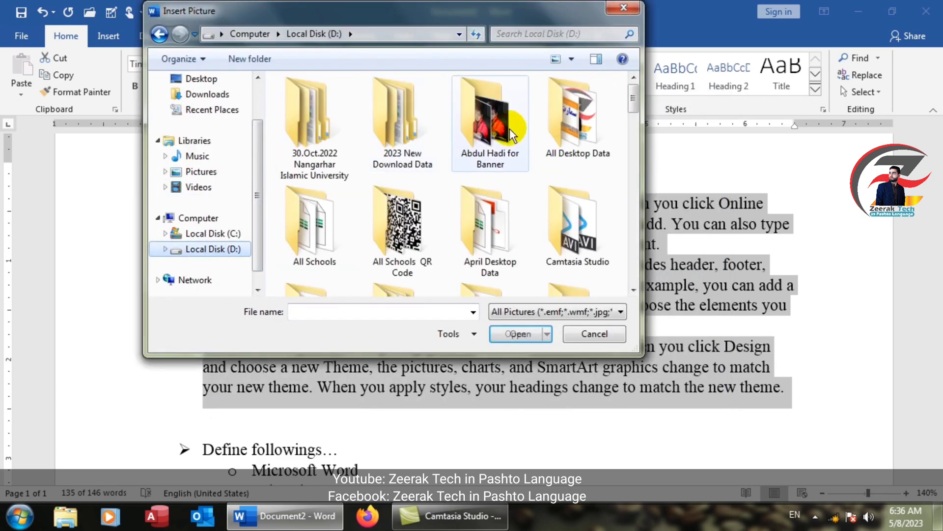
double_click(493, 128)
double_click(314, 122)
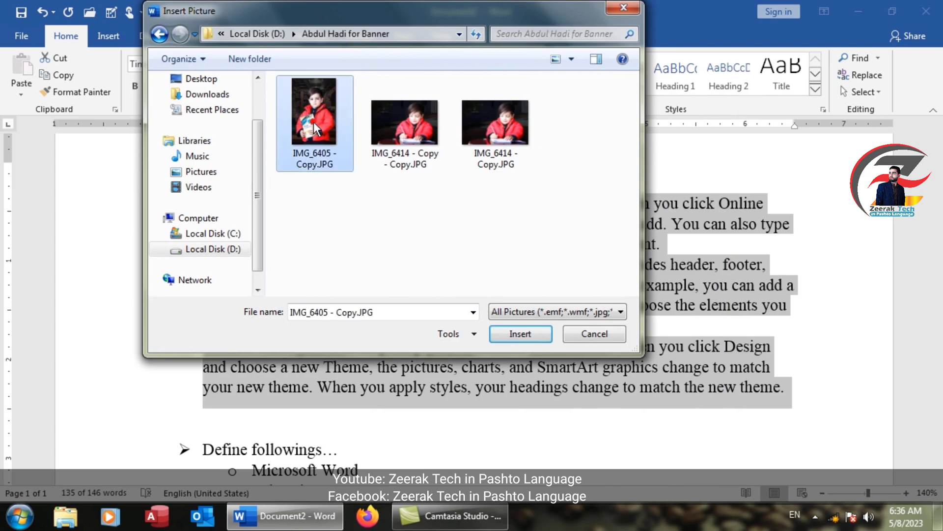
left_click(438, 297)
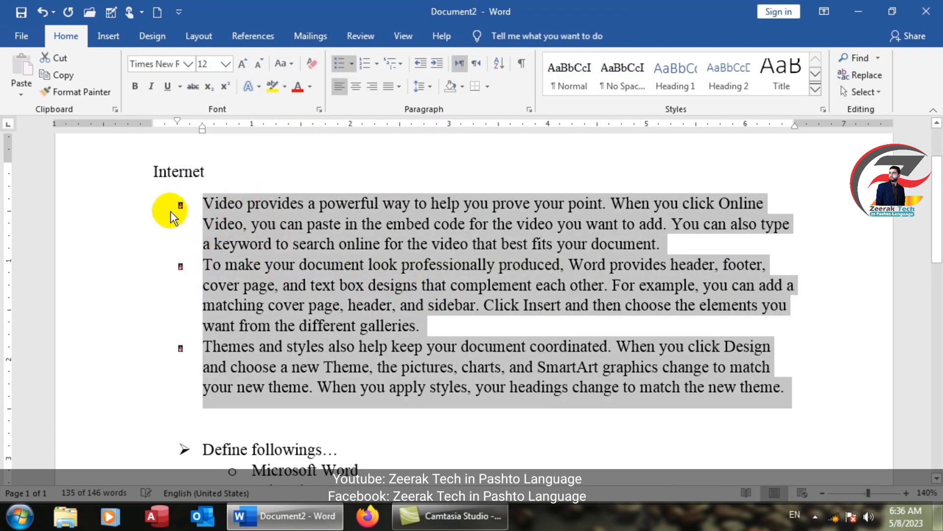
Step: Zoom in and out to inspect the new picture bullets
scroll(204, 316, "up", 7)
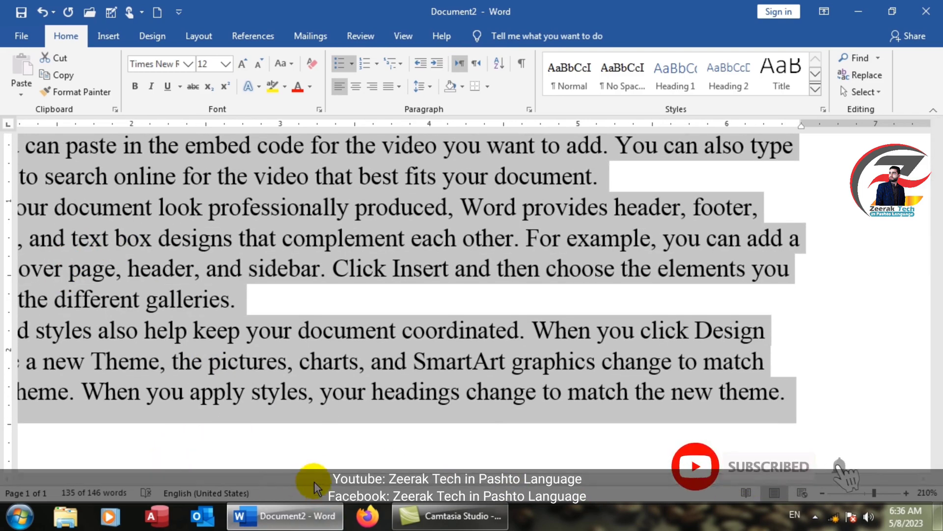
left_click_drag(314, 481, 118, 469)
scroll(111, 190, "up", 20)
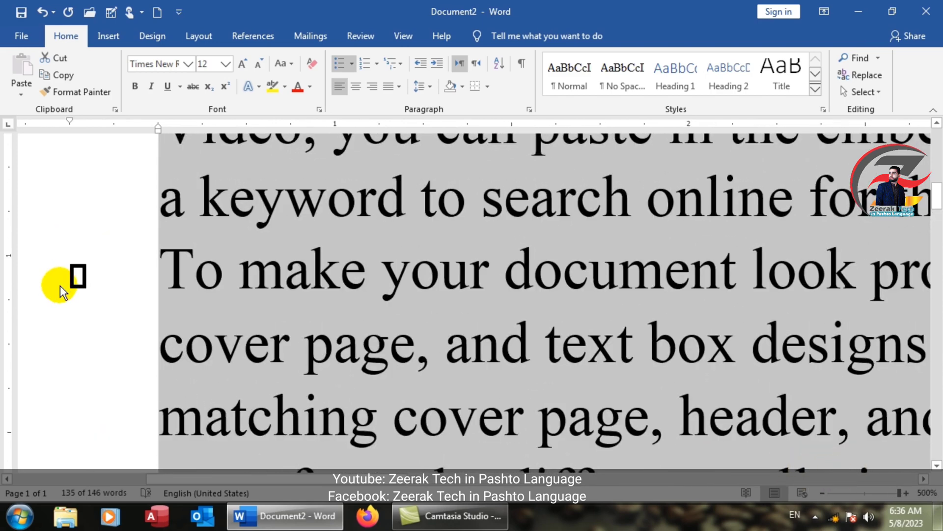
scroll(60, 285, "down", 20)
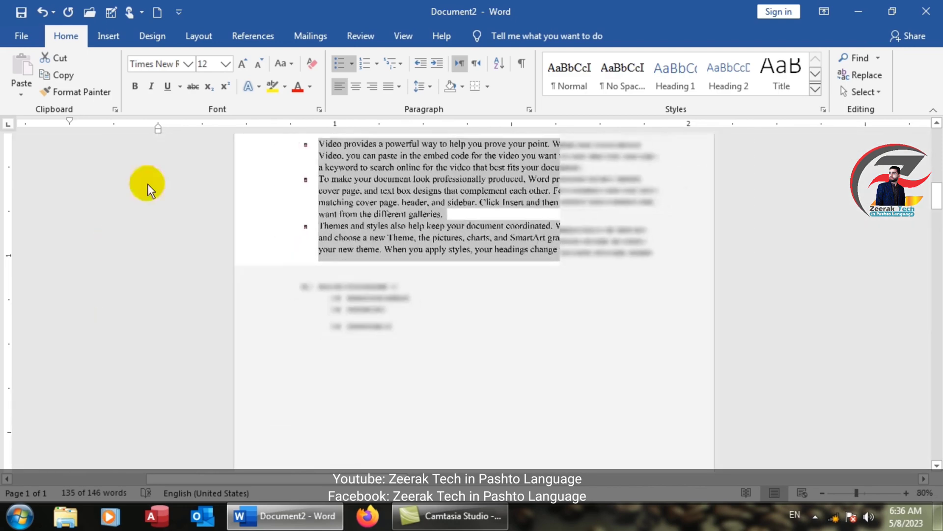
scroll(351, 170, "up", 8)
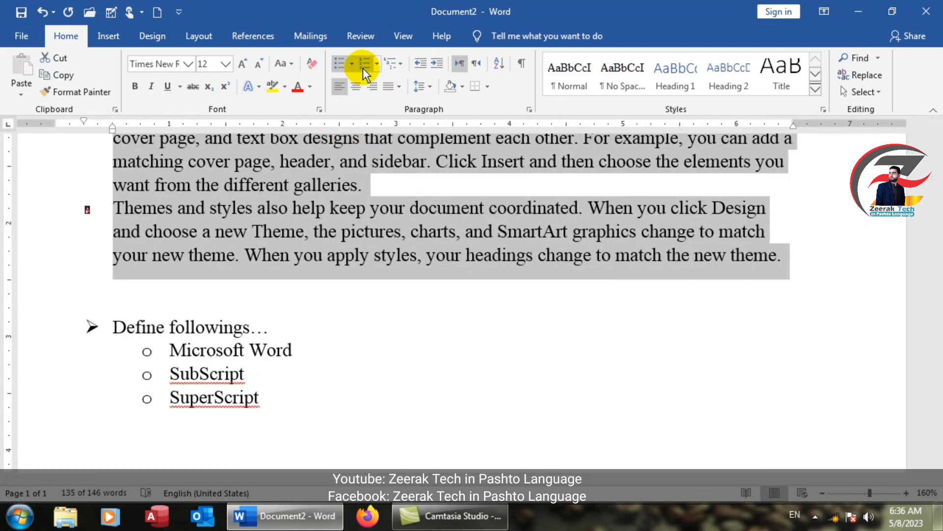
Step: Define a new bullet for the selected paragraphs using the Theta character from the Symbol font
left_click(352, 64)
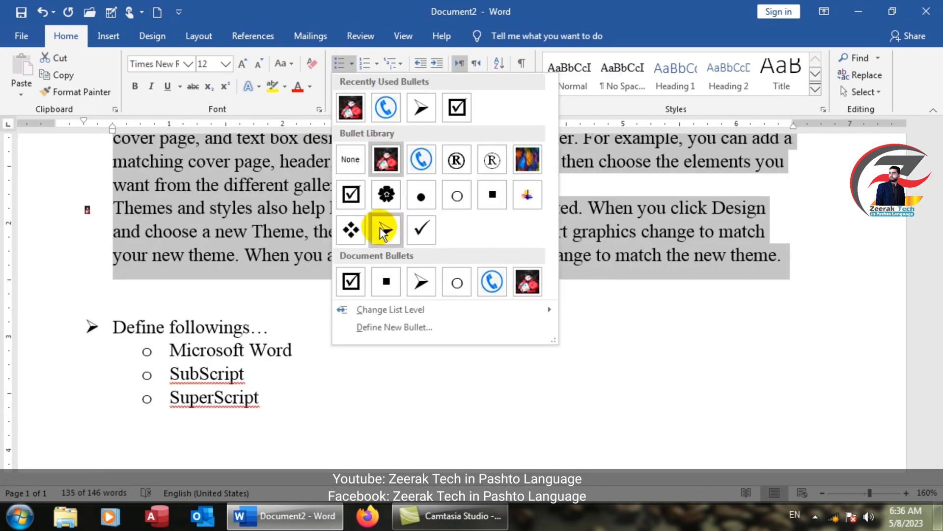
left_click(381, 324)
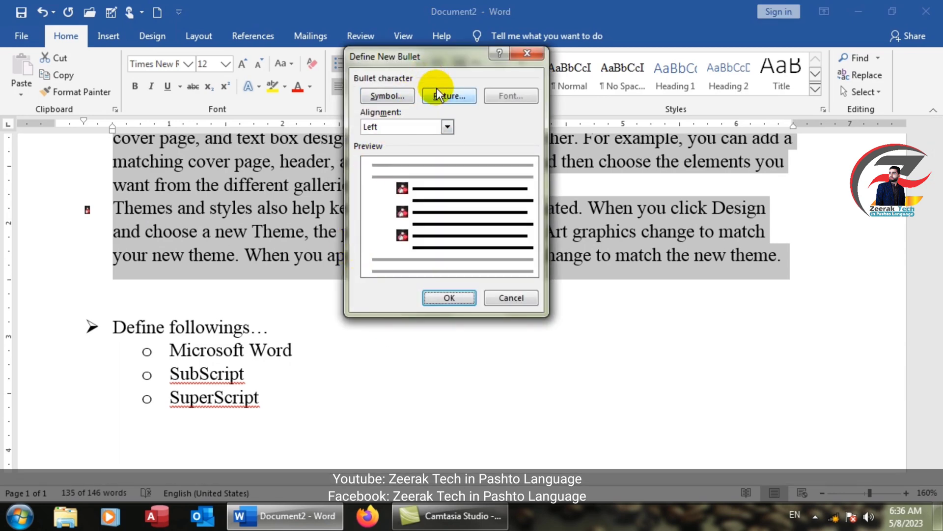
left_click(380, 97)
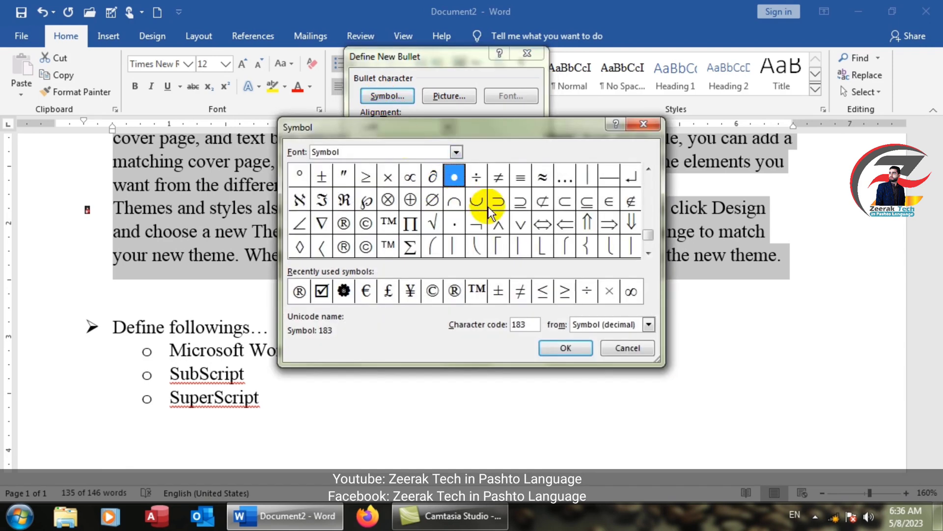
left_click_drag(647, 238, 640, 208)
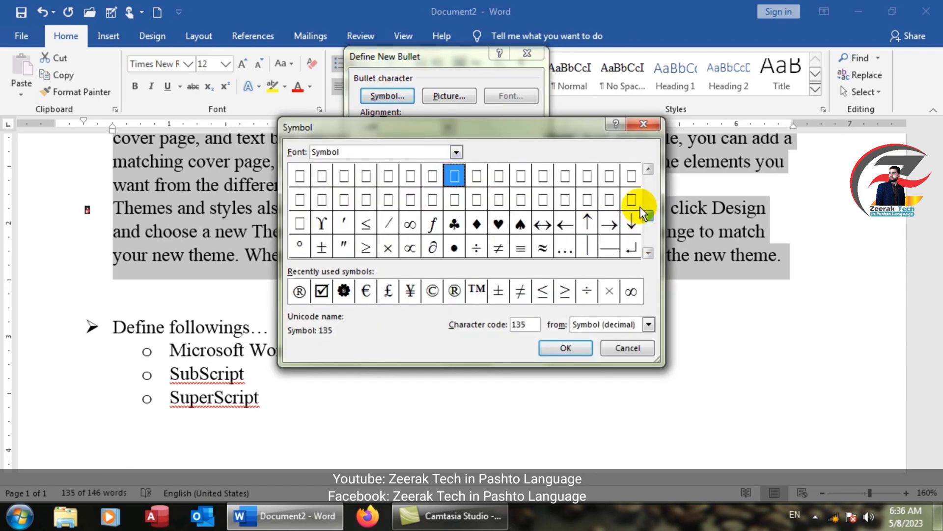
left_click(647, 171)
left_click(648, 171)
left_click(648, 171)
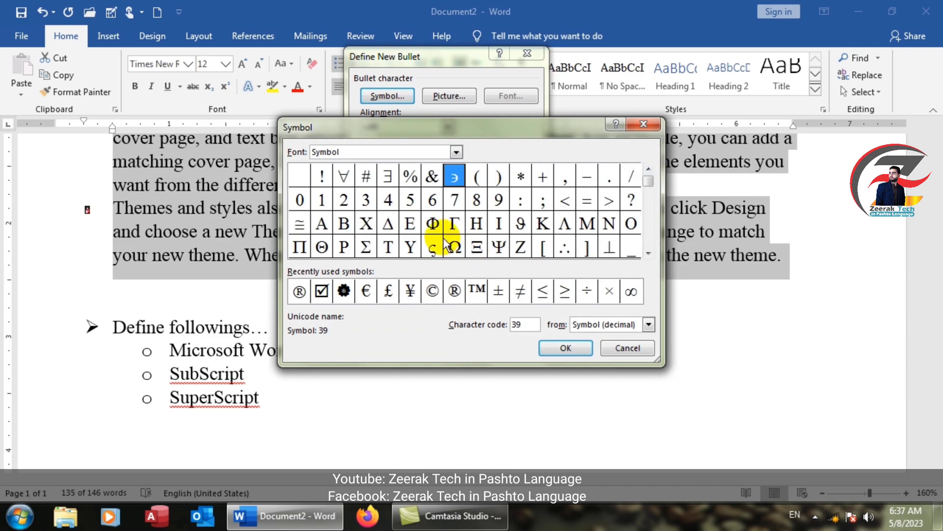
left_click(320, 248)
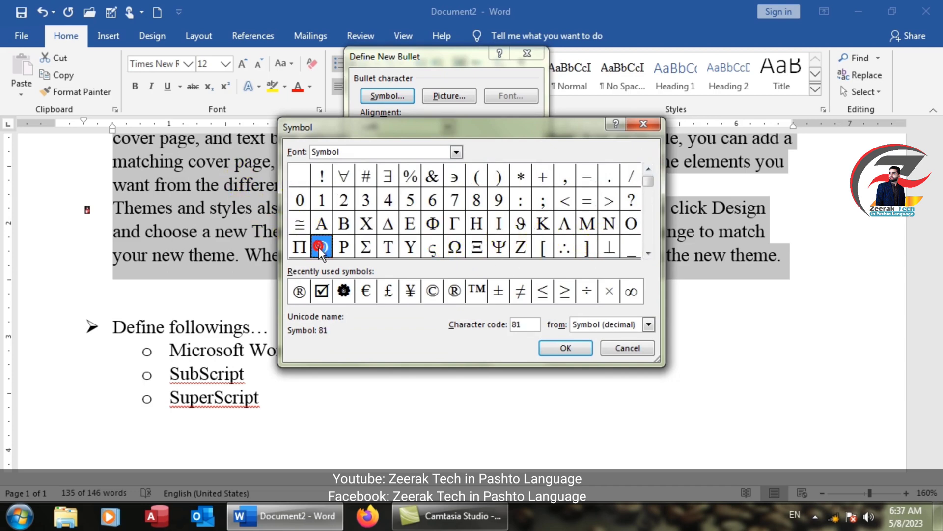
left_click(554, 346)
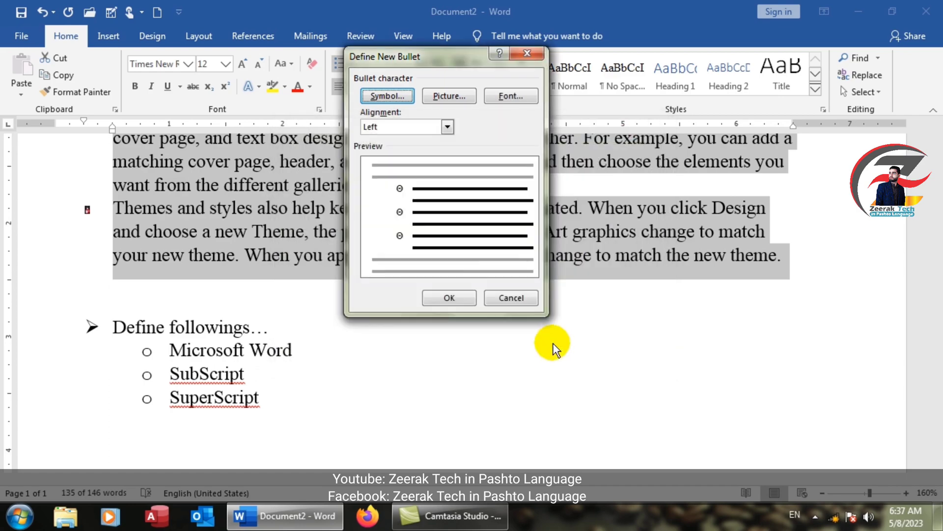
left_click(445, 298)
Step: Define a new bullet for the selected paragraphs using the Z character, code 90, from the Symbol font
scroll(80, 221, "up", 3, "ctrl")
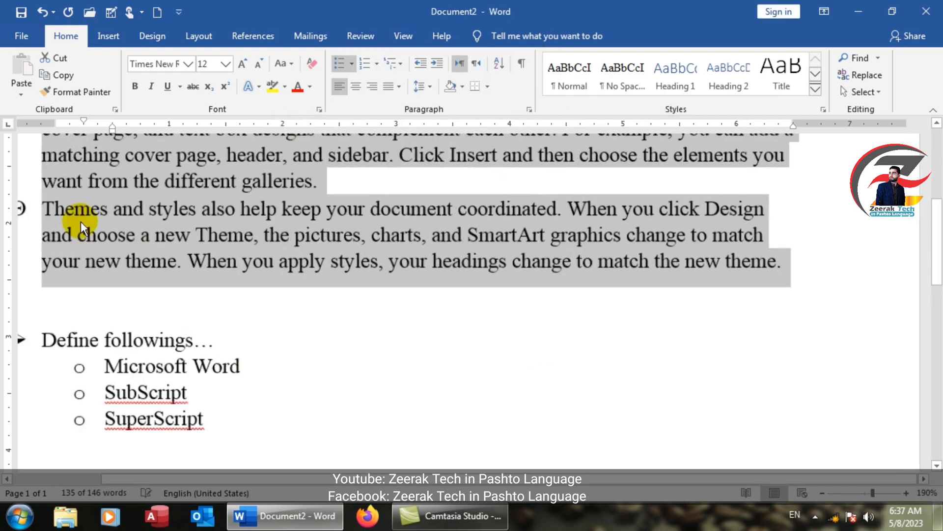
scroll(81, 221, "up", 3, "ctrl")
left_click_drag(449, 476, 206, 475)
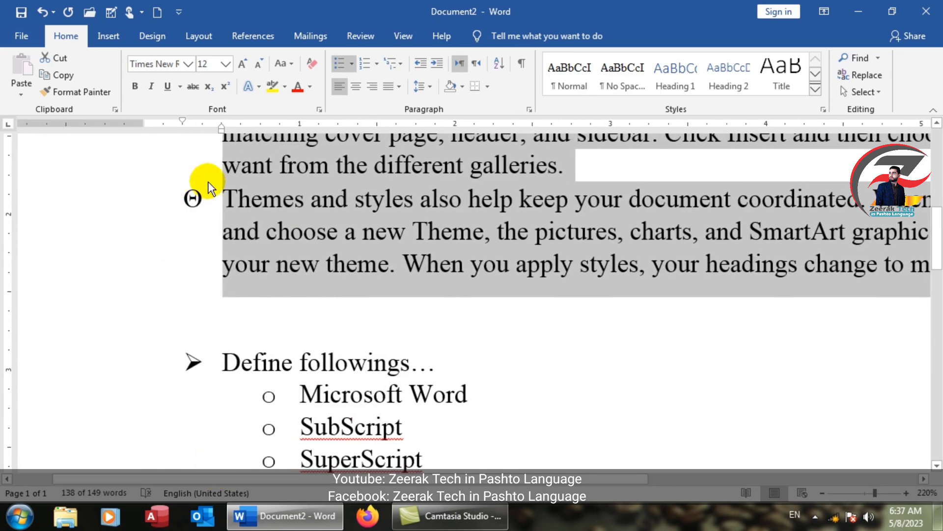
left_click(352, 63)
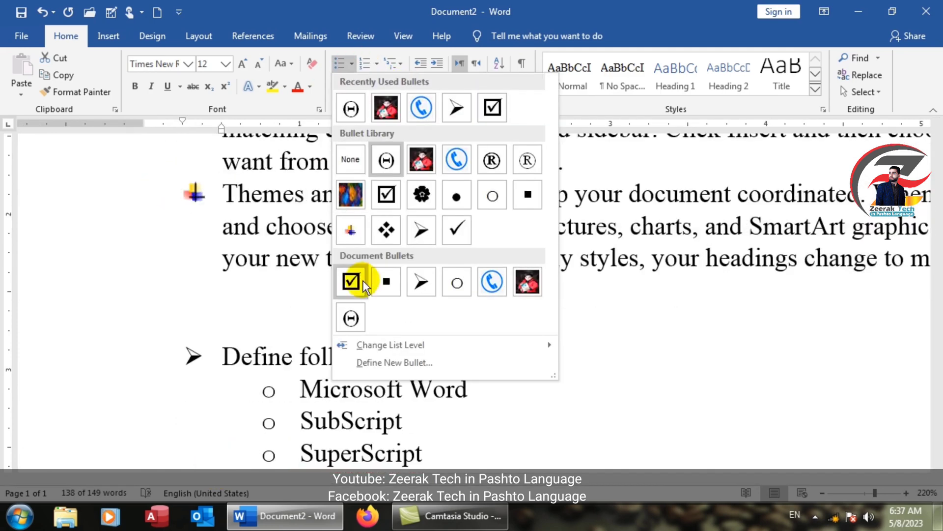
left_click(392, 362)
left_click(385, 95)
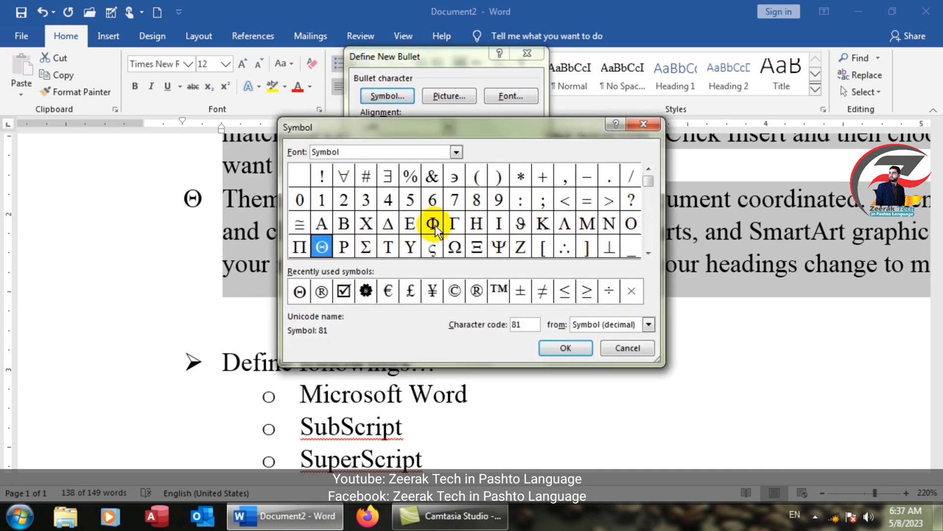
left_click(476, 224)
left_click(522, 246)
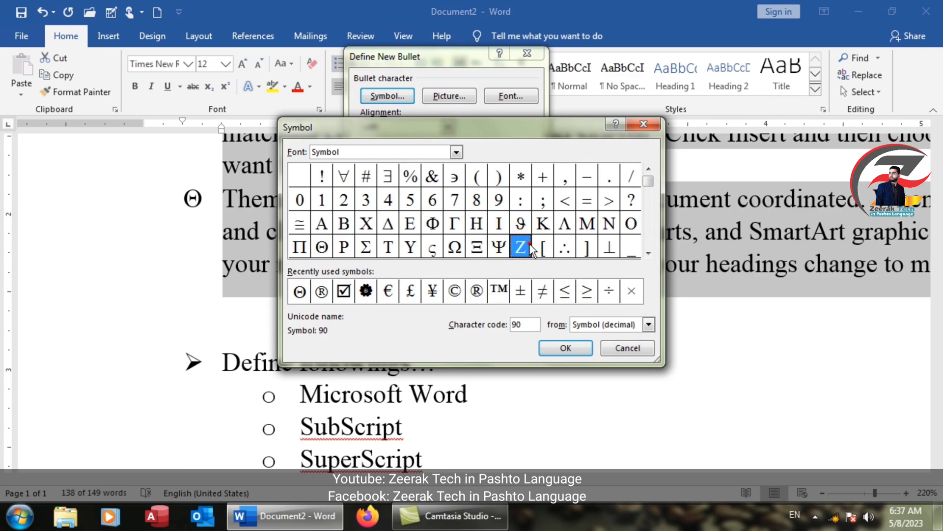
left_click(558, 345)
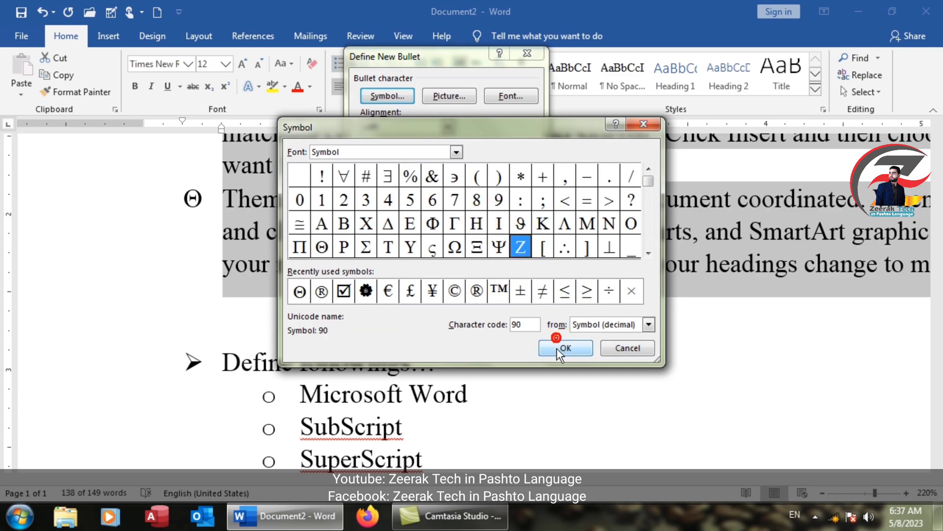
left_click(449, 297)
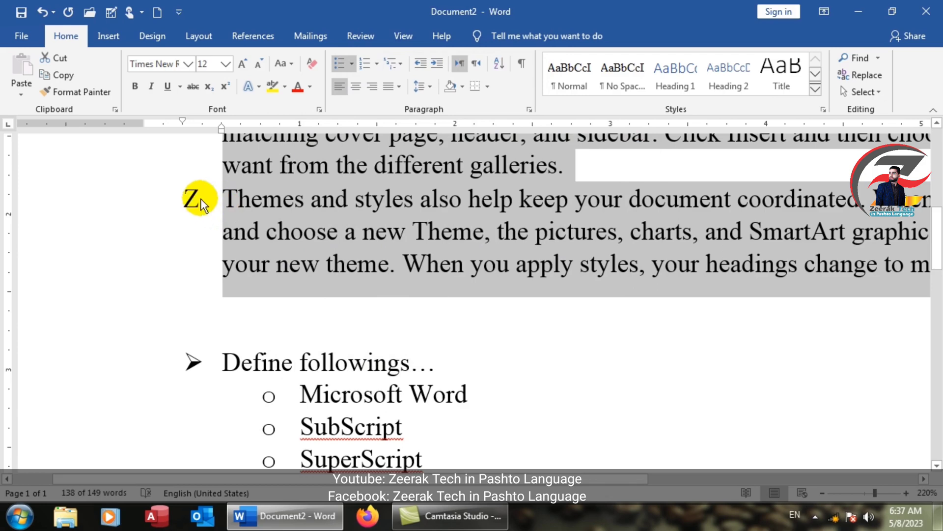
Step: Format the Z bullet's font as Italic, size 8, with a green font colour
left_click(353, 63)
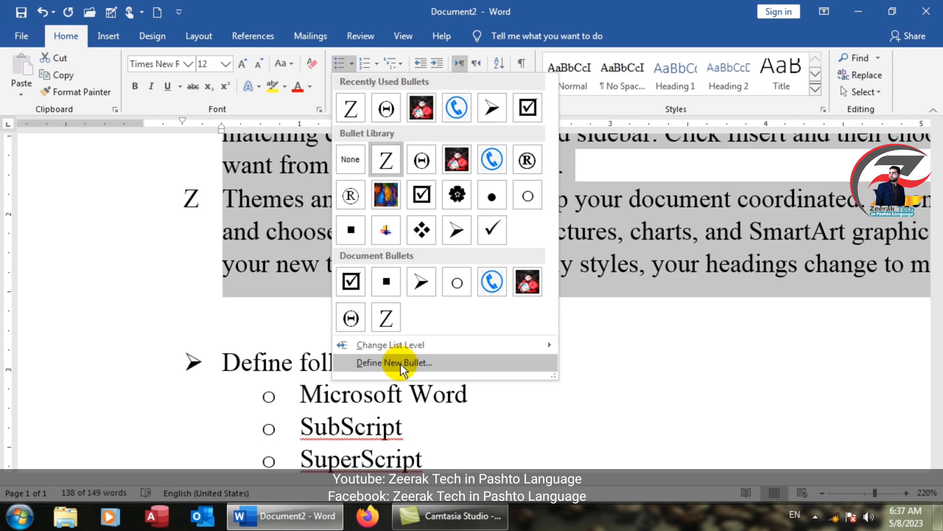
left_click(400, 364)
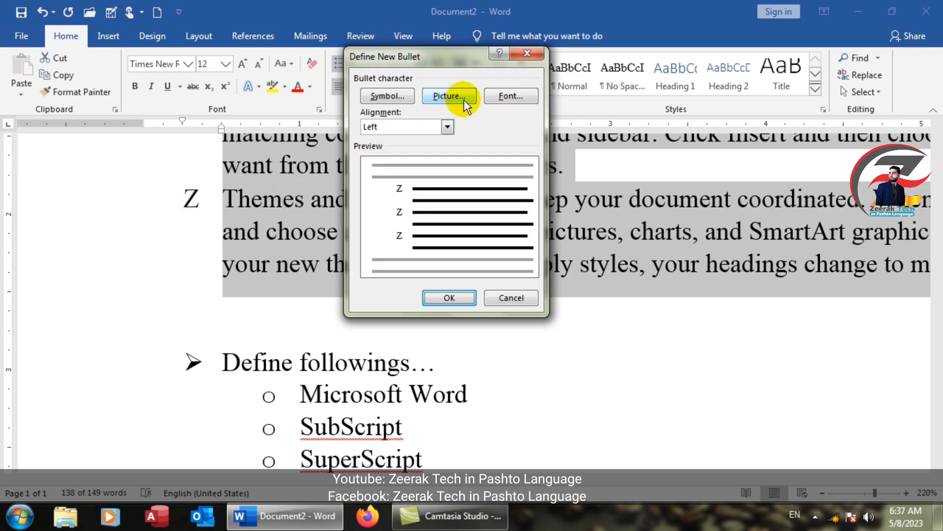
left_click(493, 94)
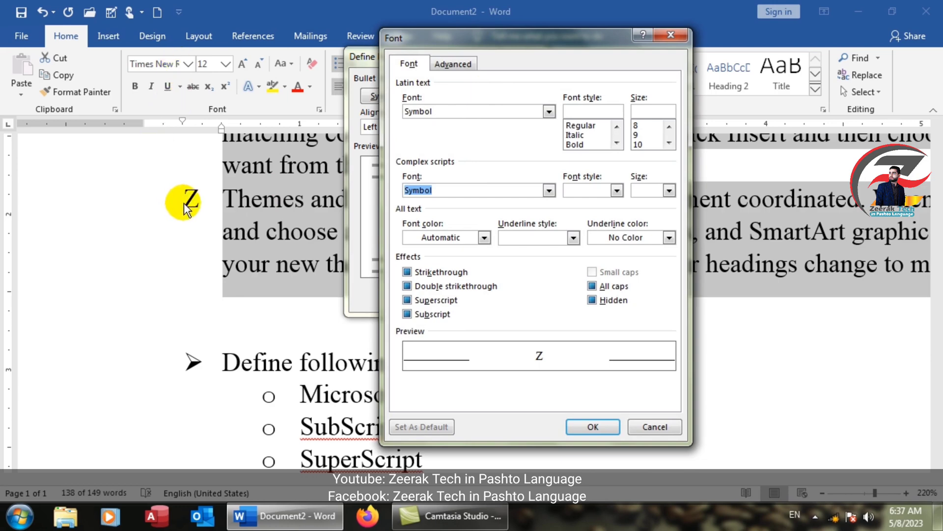
left_click(548, 112)
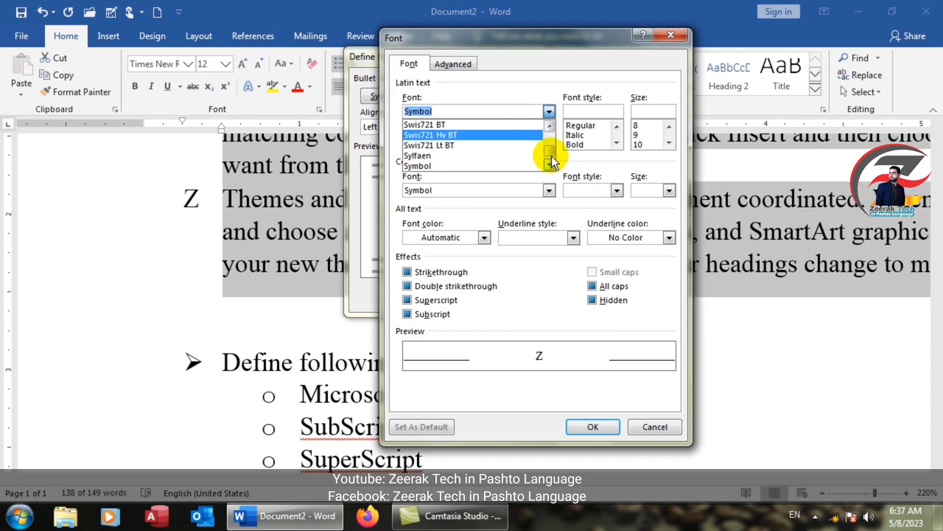
left_click_drag(549, 150, 549, 138)
left_click(561, 77)
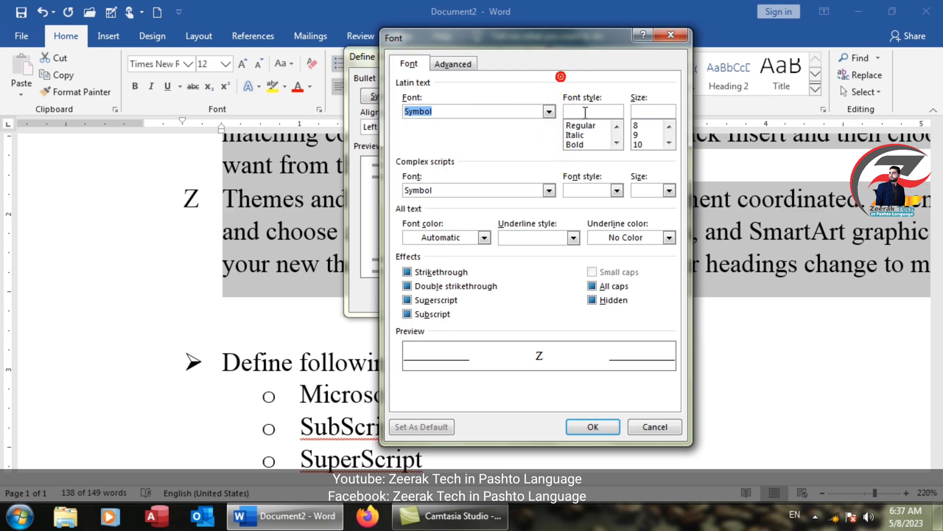
left_click(582, 135)
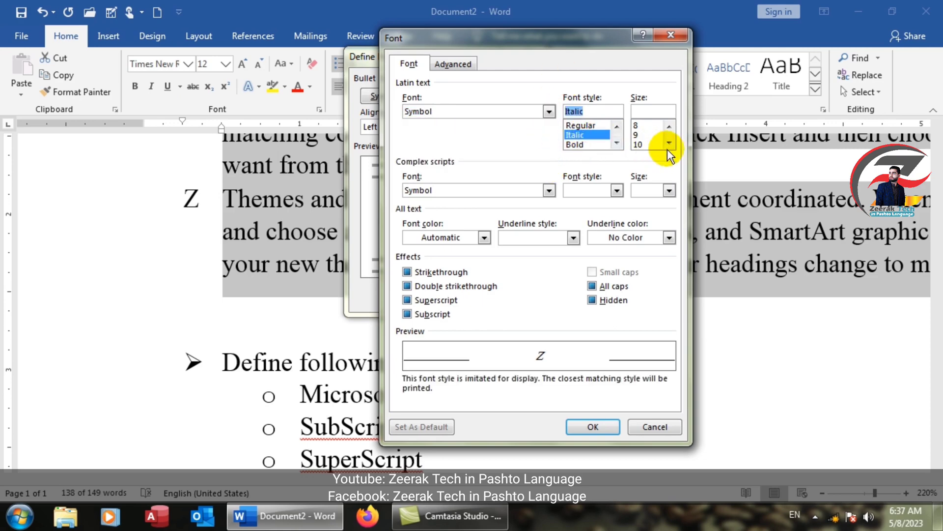
left_click(670, 127)
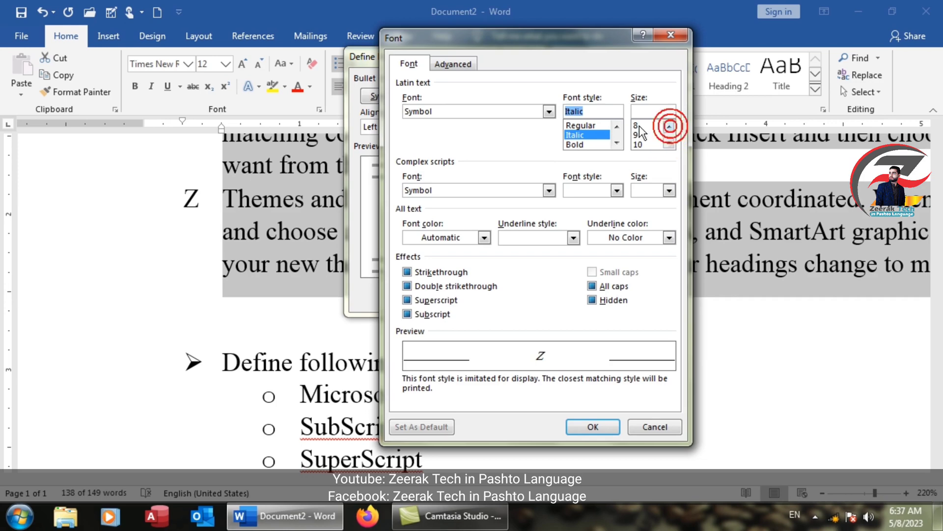
left_click(484, 238)
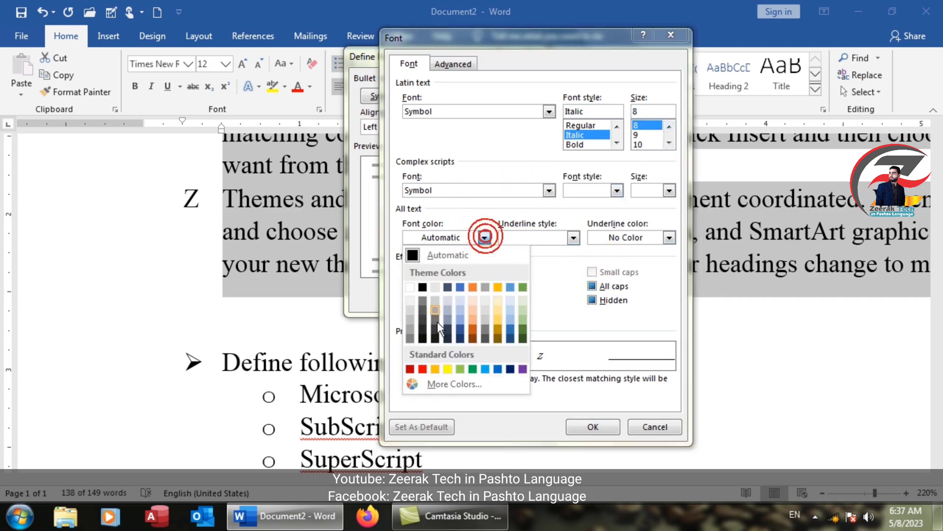
left_click(462, 369)
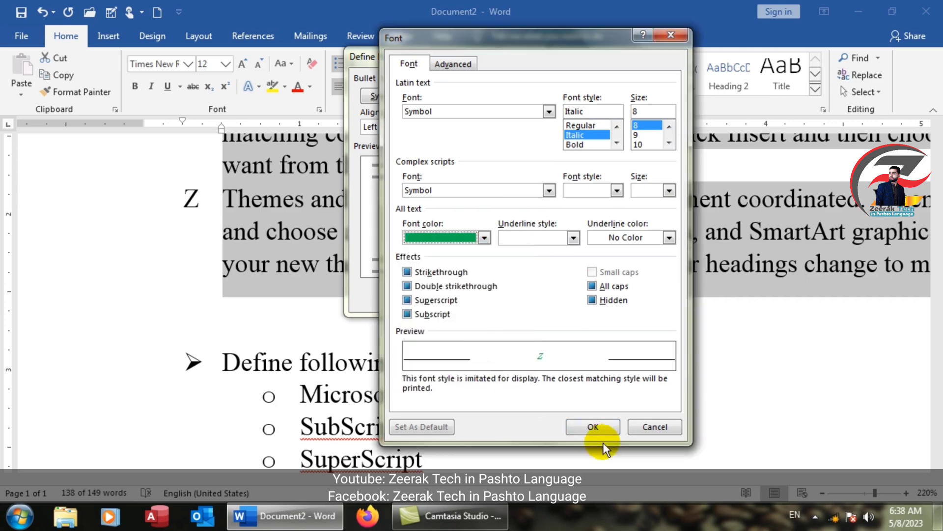
left_click(600, 427)
left_click(452, 297)
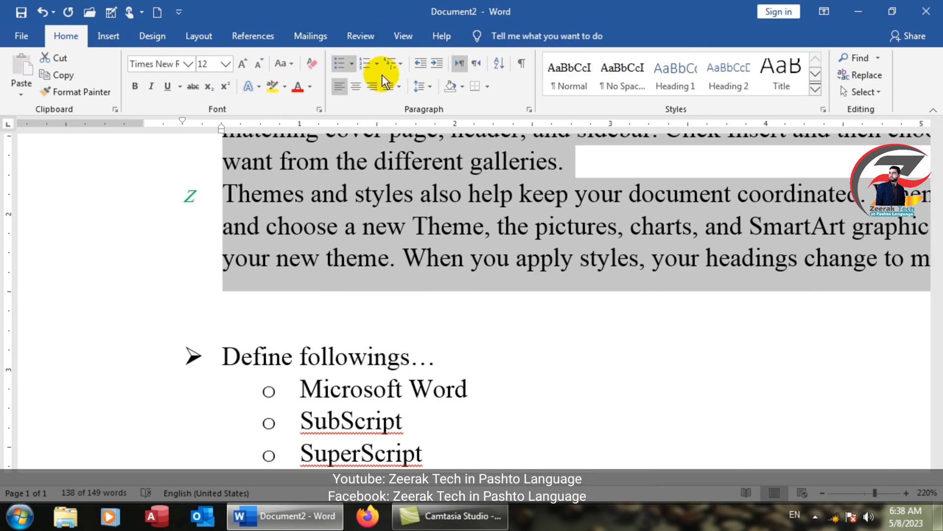
left_click(351, 65)
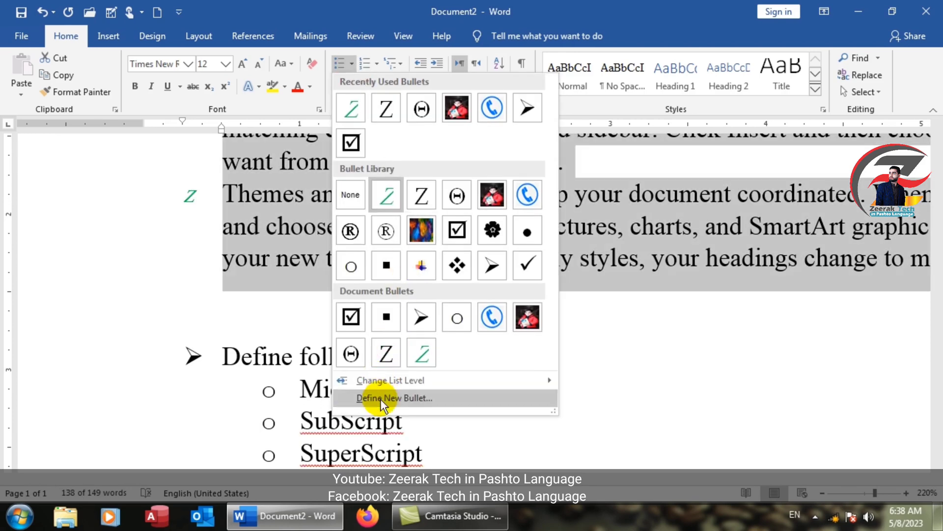
left_click(380, 400)
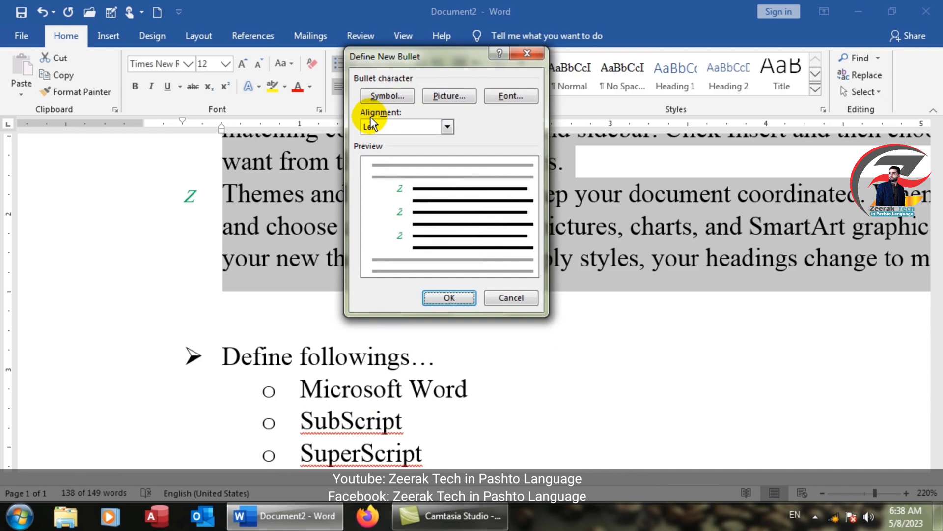
left_click(506, 297)
scroll(206, 252, "up", 3)
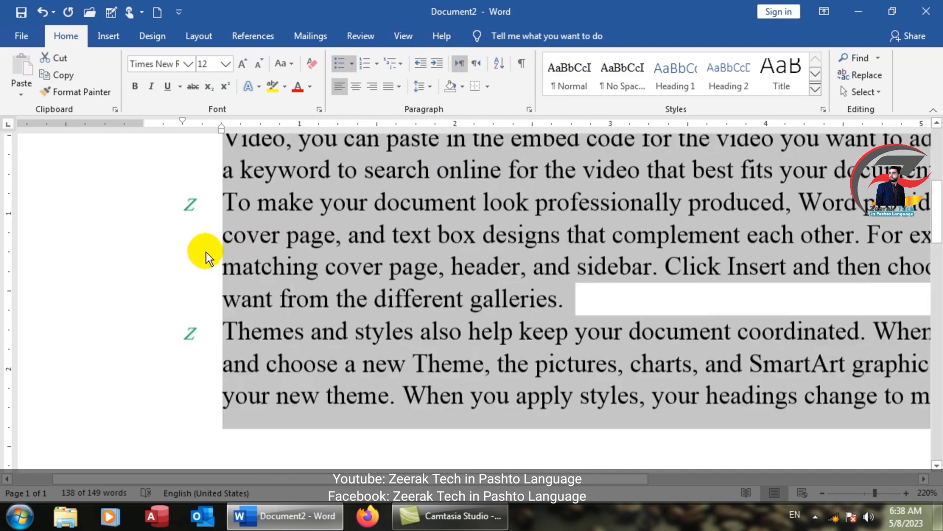
scroll(206, 251, "up", 3)
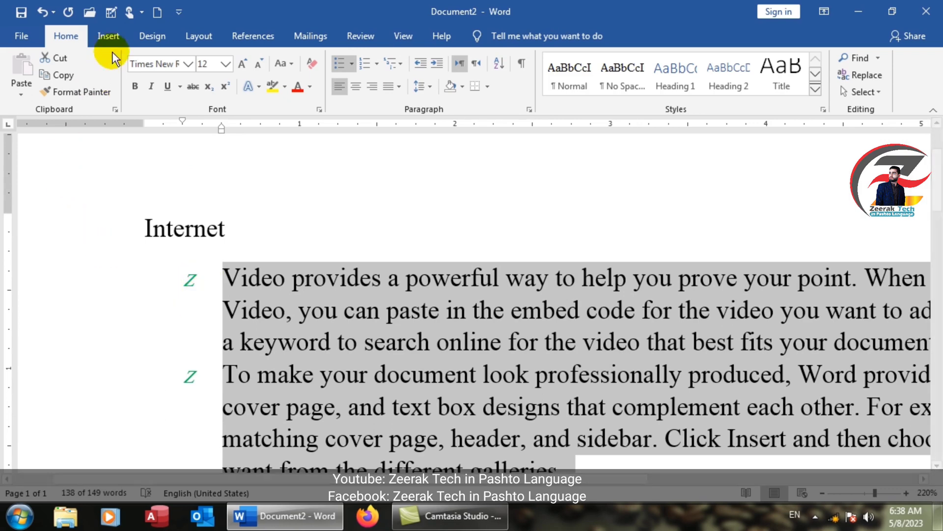
Step: Draw a tall rectangle shape beside the list paragraphs, then delete it
left_click(108, 36)
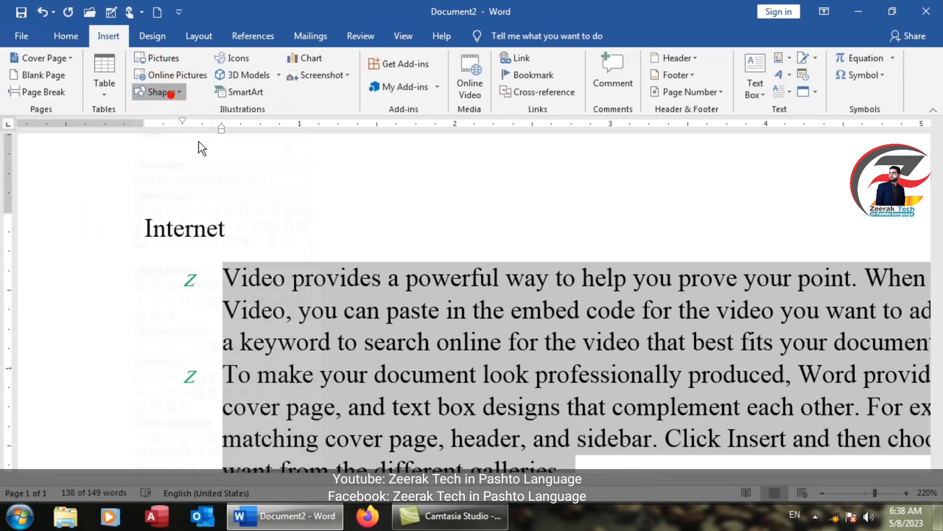
left_click(210, 126)
left_click_drag(185, 262, 214, 436)
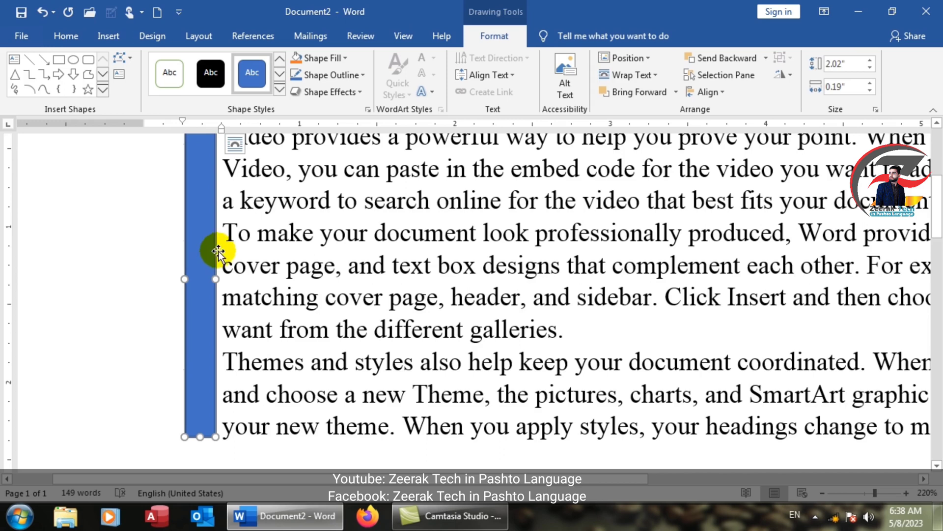
key("Delete")
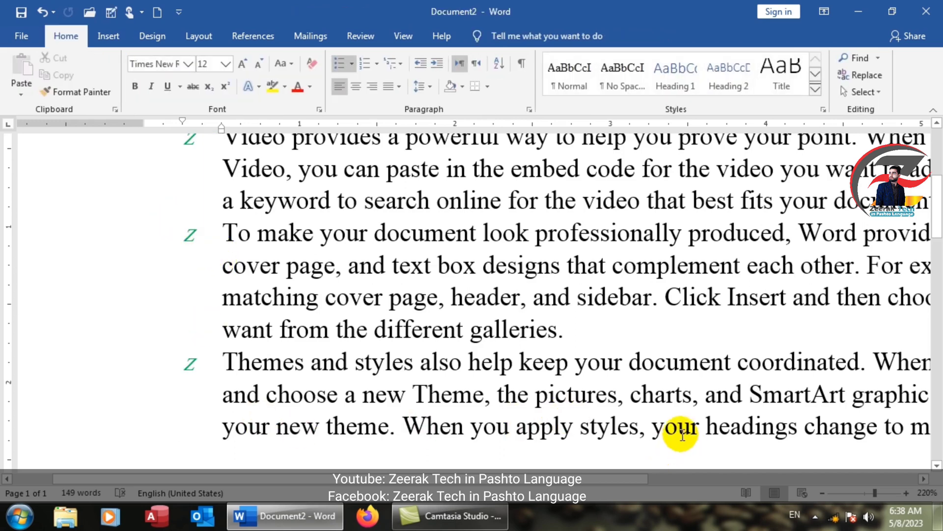
Step: Select the whole document and define the bullet with Centered alignment
key("ctrl+a")
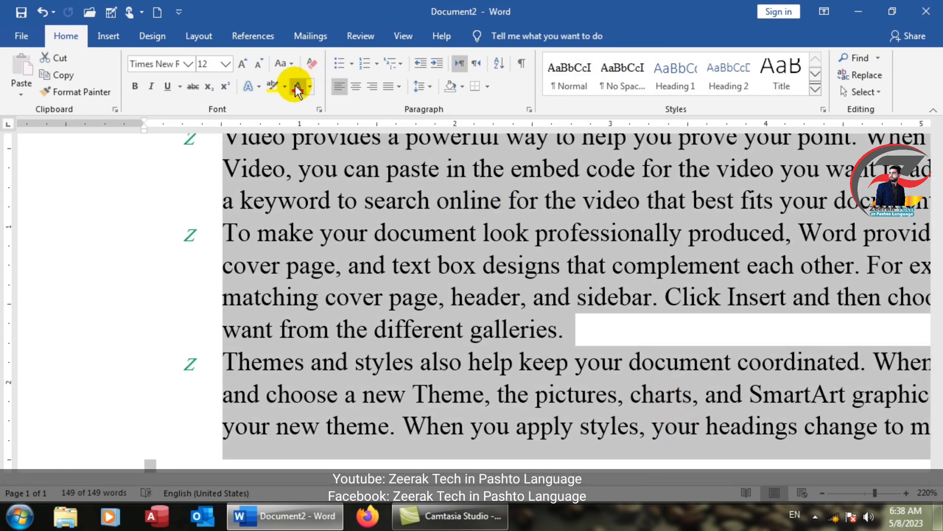
left_click(353, 63)
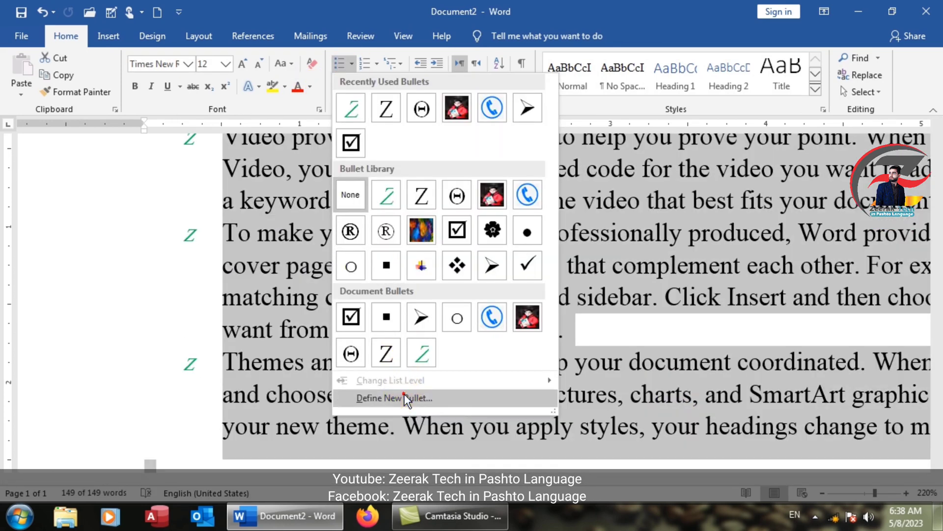
left_click(402, 394)
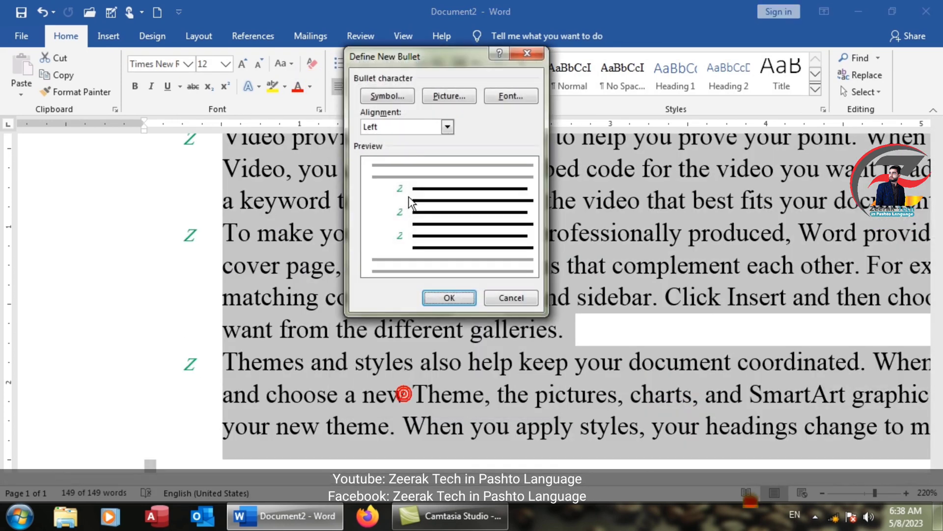
left_click(447, 127)
left_click(423, 147)
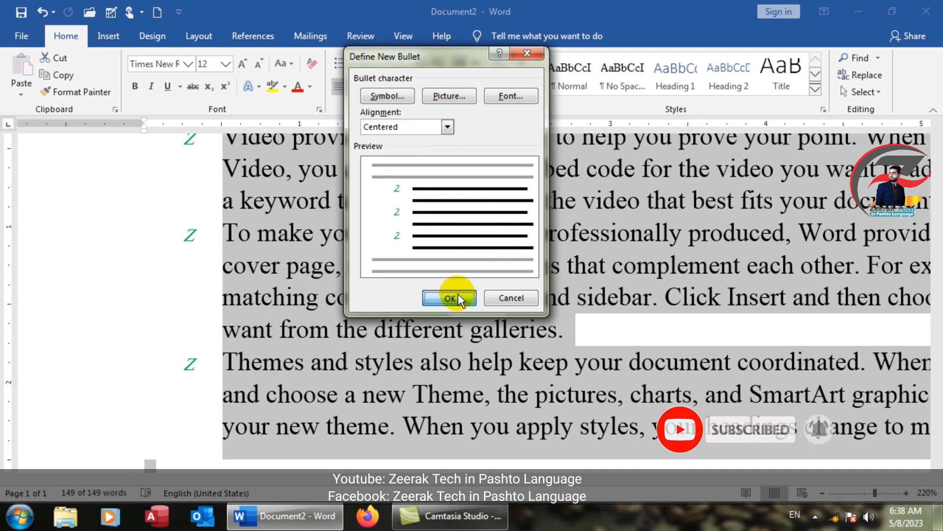
left_click(457, 295)
left_click(221, 275)
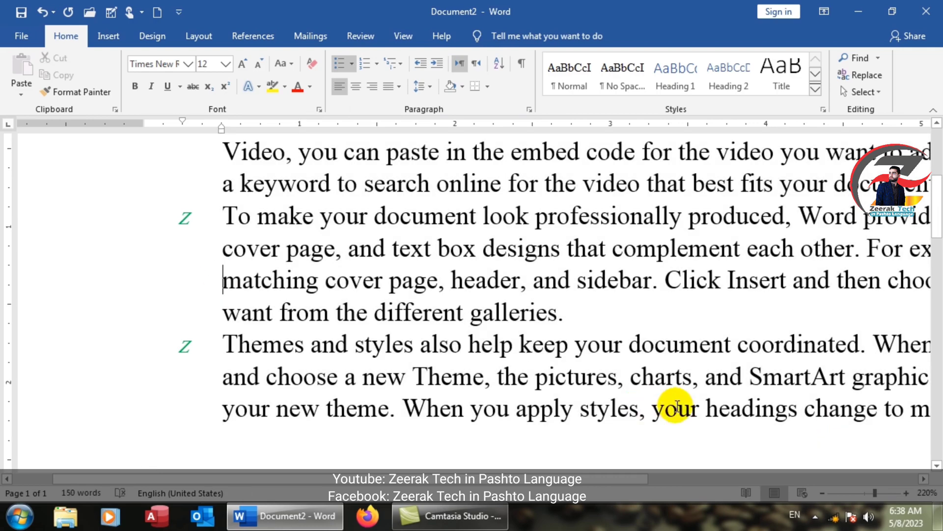
Step: Draw a vertical line beside the bulleted paragraphs as a guide for bullet alignment
scroll(714, 383, "down", 10)
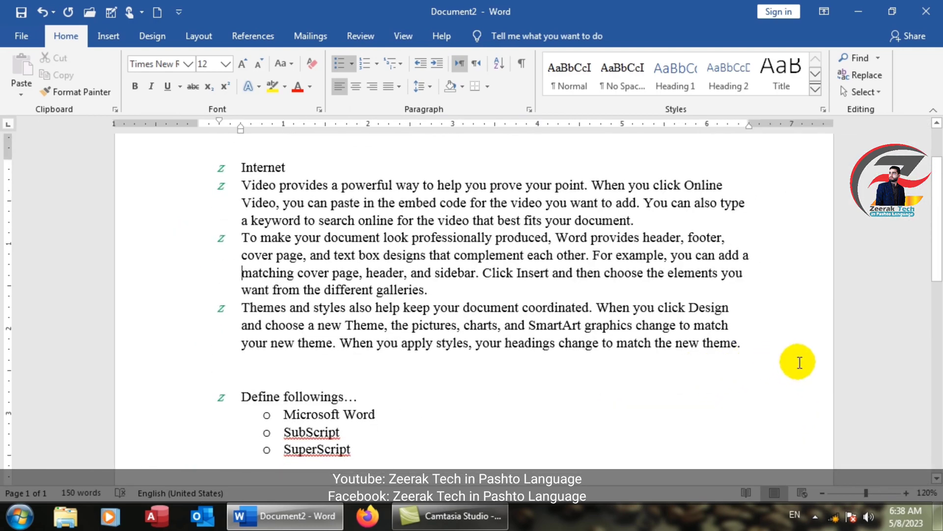
left_click_drag(754, 350, 257, 188)
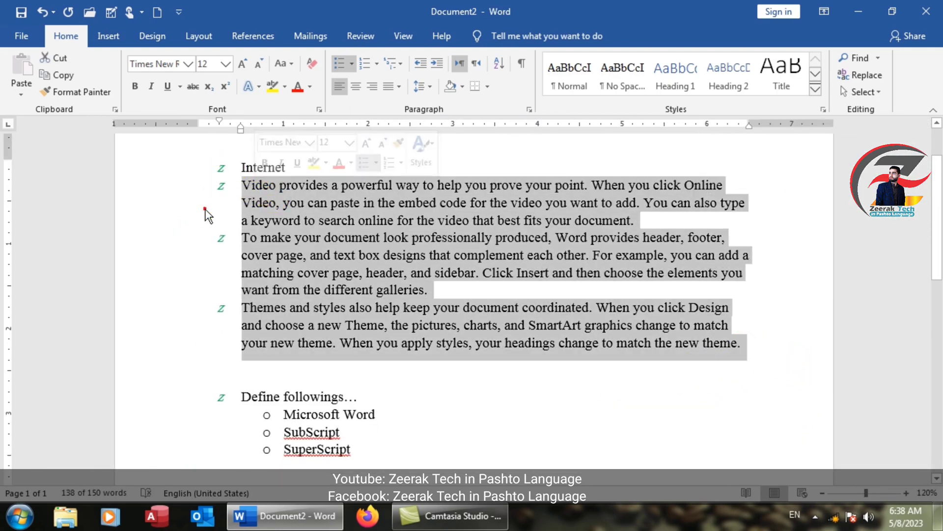
left_click(205, 208)
left_click(112, 36)
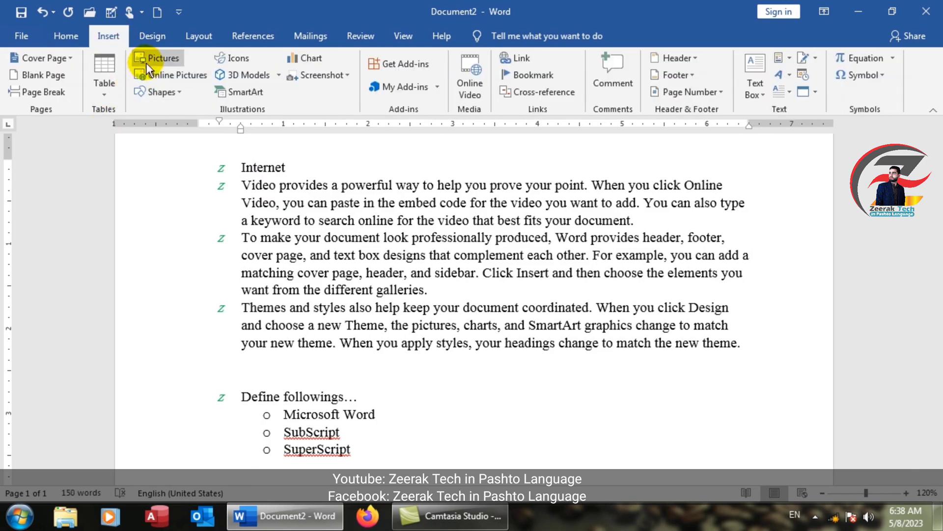
left_click(169, 97)
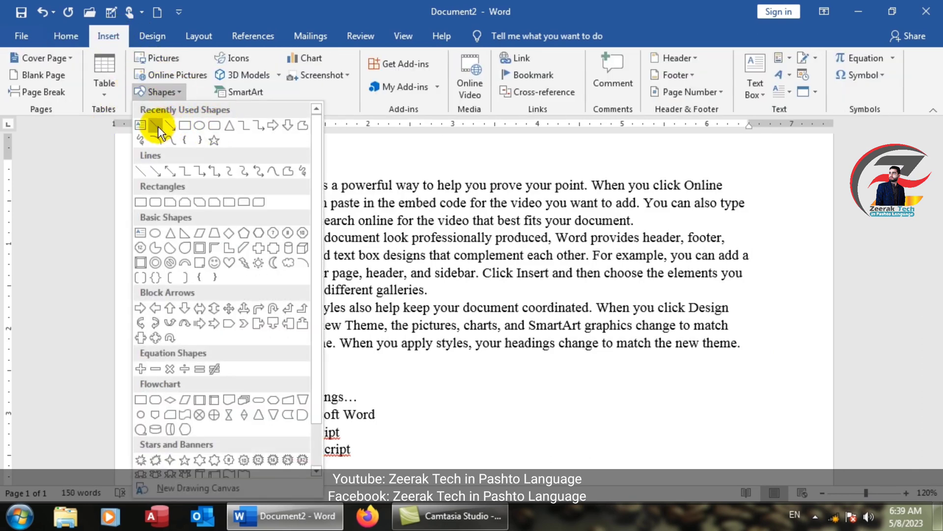
left_click(158, 125)
scroll(236, 239, "up", 4)
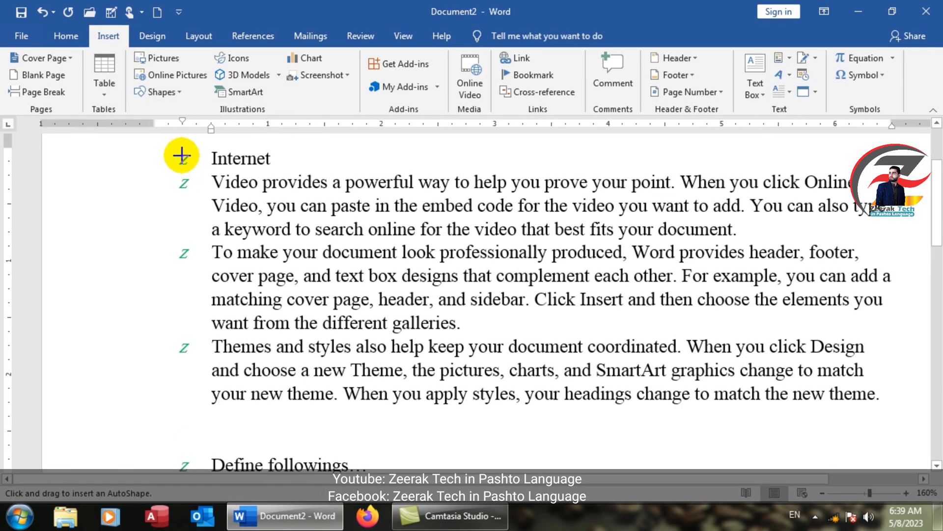
left_click_drag(181, 156, 175, 435)
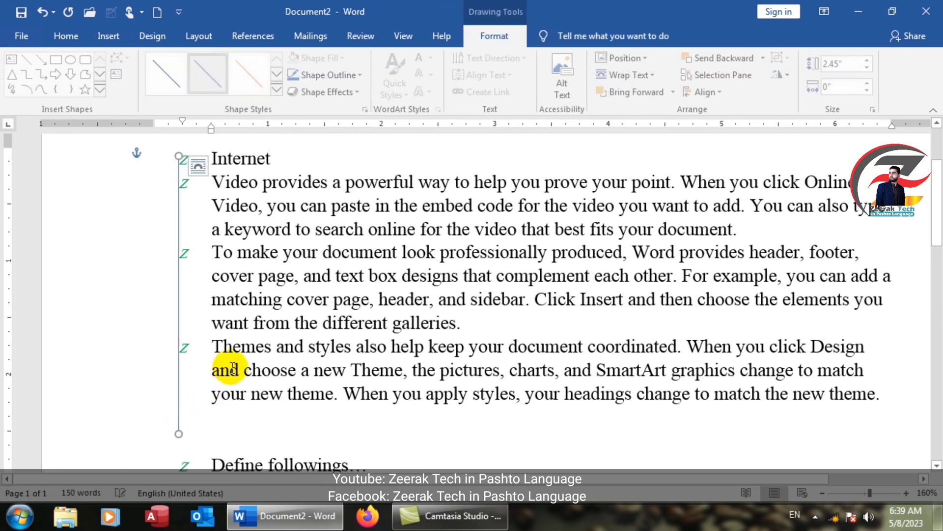
Step: Select the three bulleted paragraphs and redefine their bullet with Right alignment
scroll(185, 207, "up", 3)
scroll(185, 207, "up", 2)
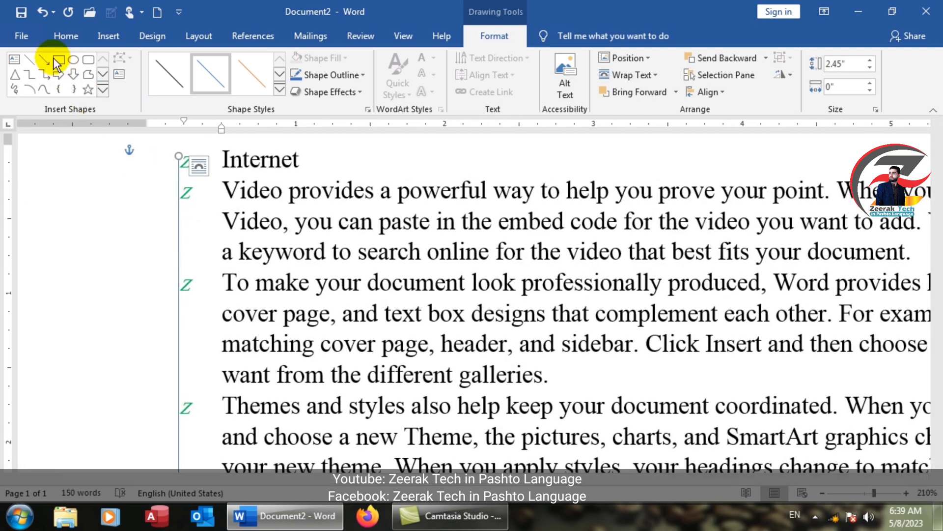
left_click(350, 249)
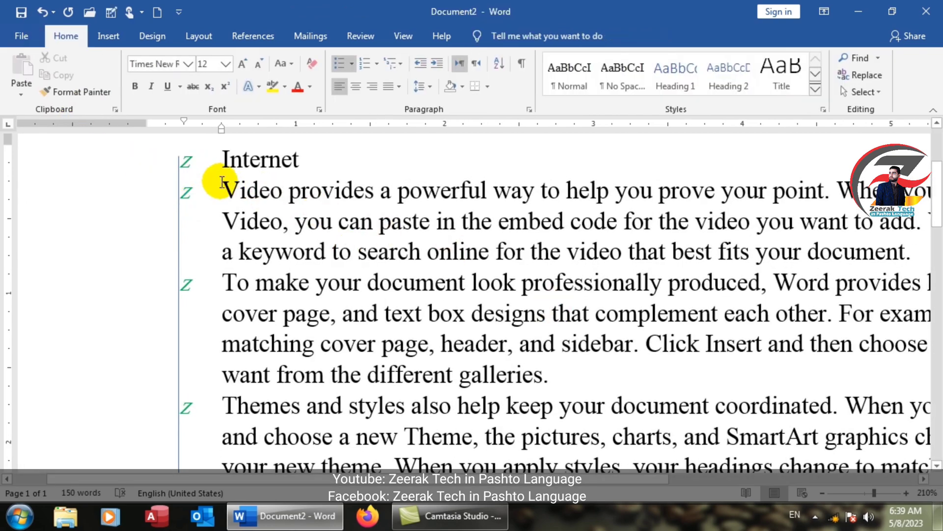
left_click_drag(222, 186, 424, 236)
left_click_drag(589, 116, 838, 486)
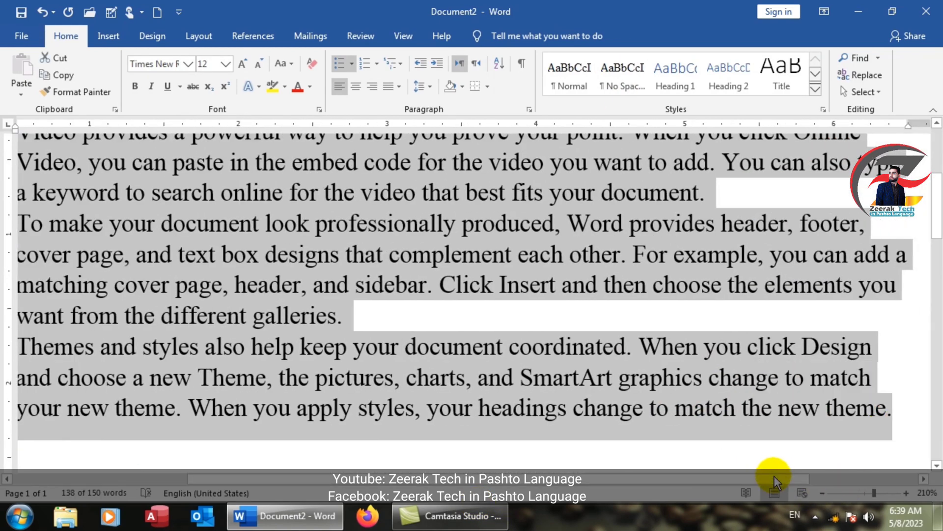
left_click_drag(774, 479, 605, 483)
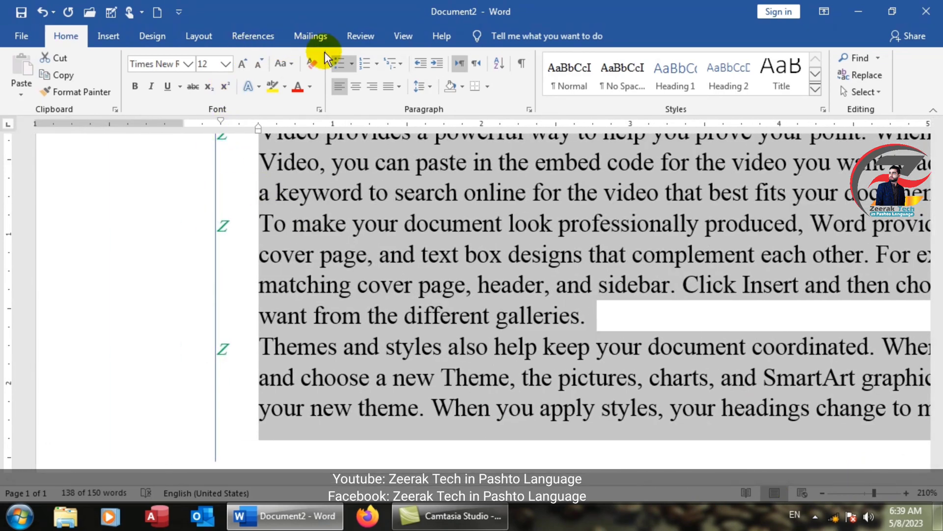
left_click(352, 63)
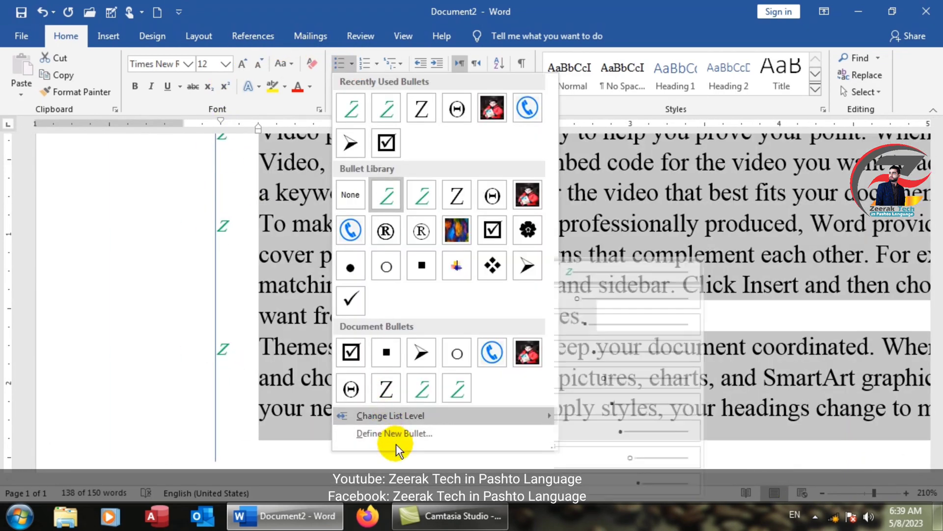
left_click(396, 433)
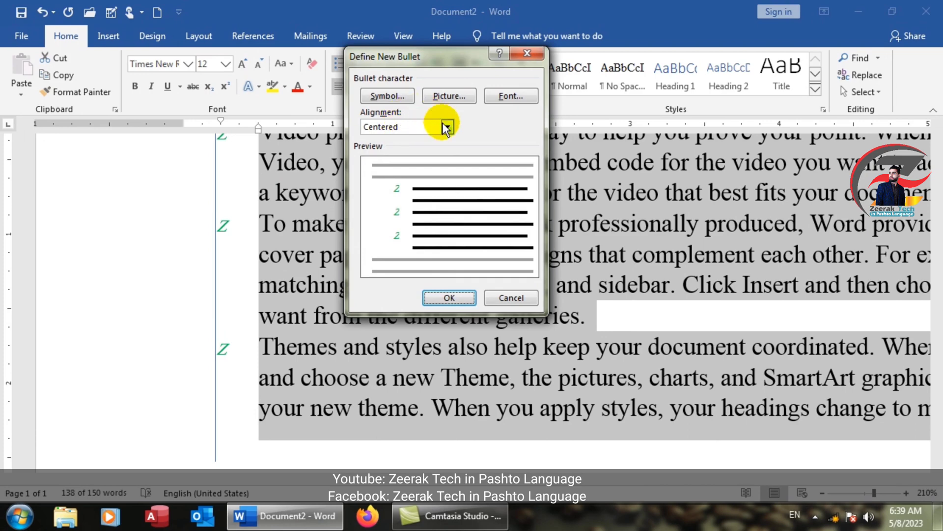
left_click(447, 127)
left_click(405, 156)
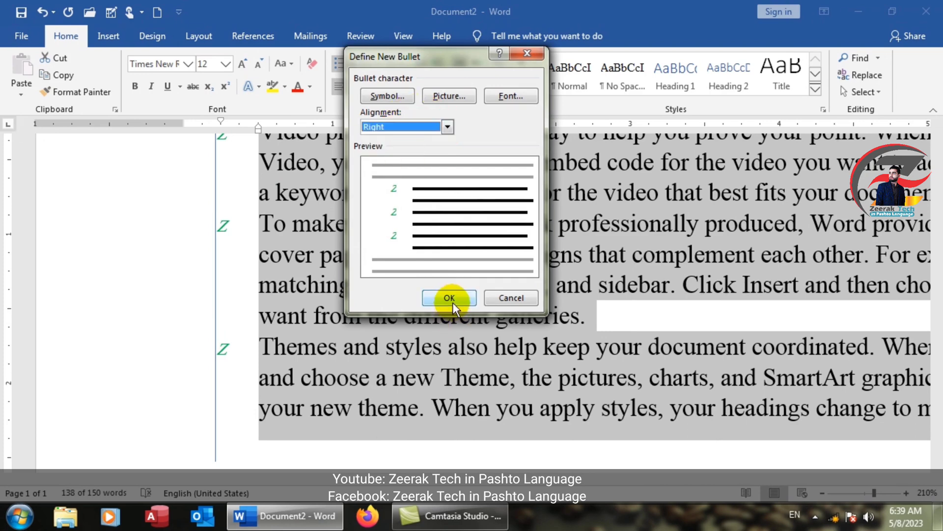
left_click(452, 290)
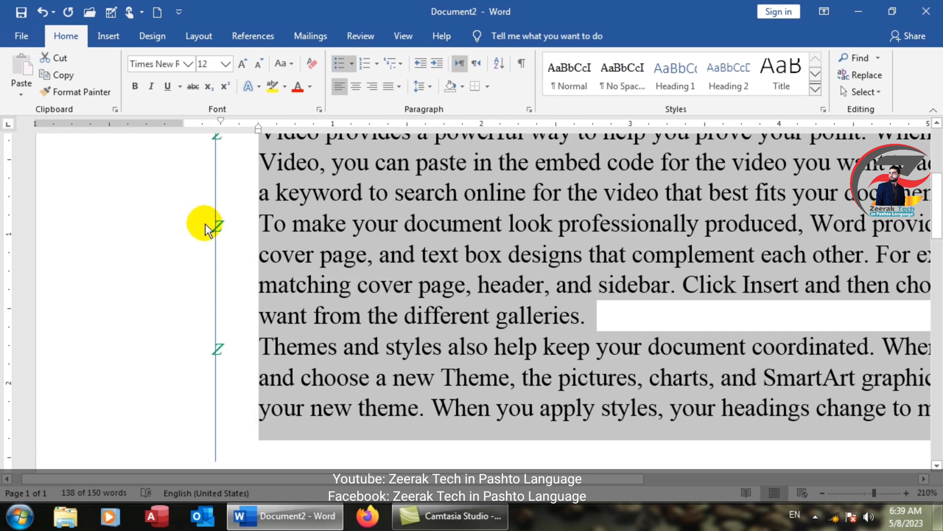
Step: Redefine the selected paragraphs' bullet with Left alignment and delete the vertical guide line
left_click(351, 66)
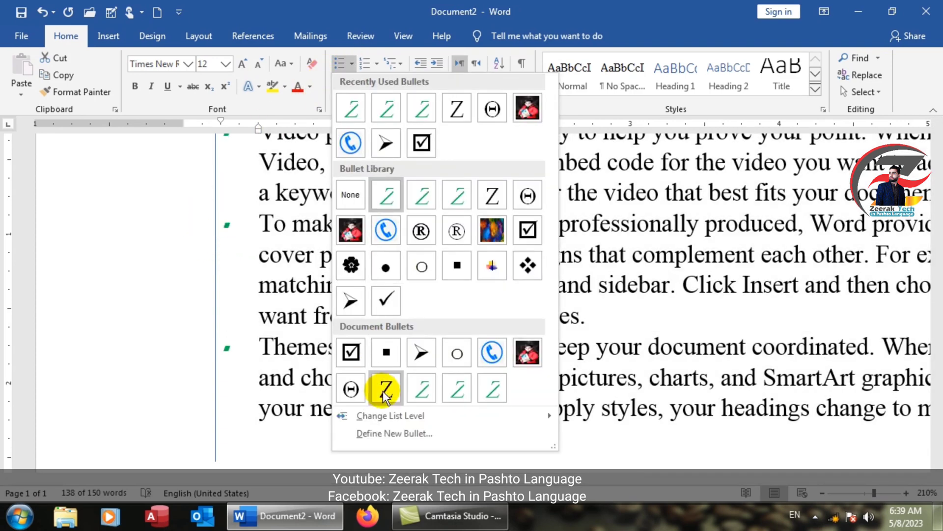
left_click(386, 430)
left_click(446, 127)
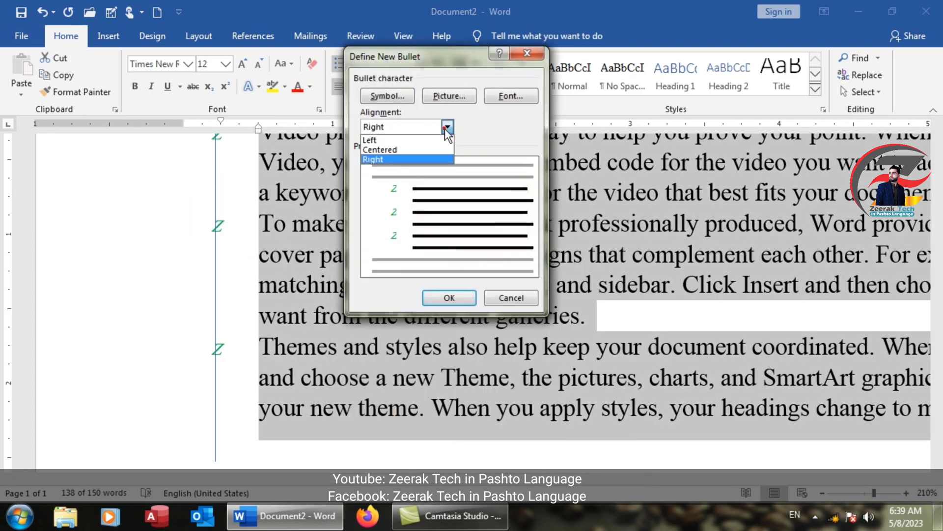
left_click(403, 136)
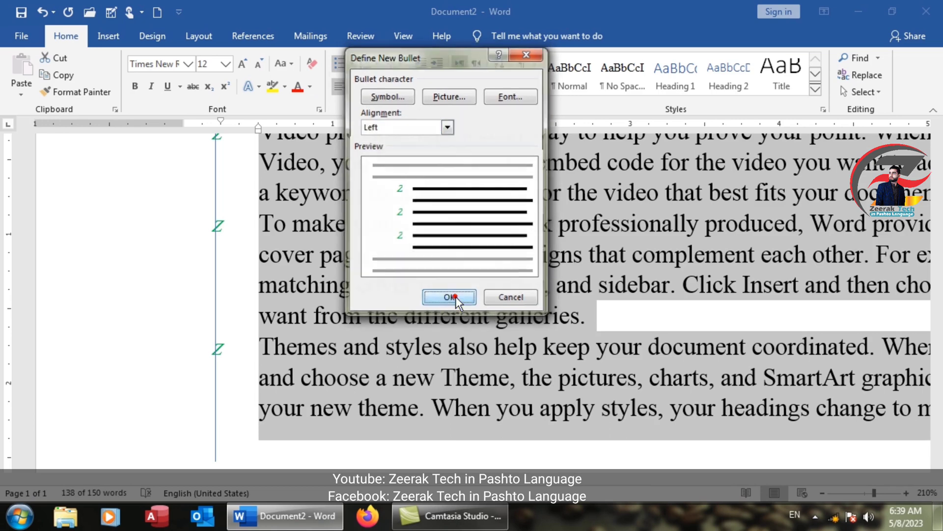
left_click(455, 297)
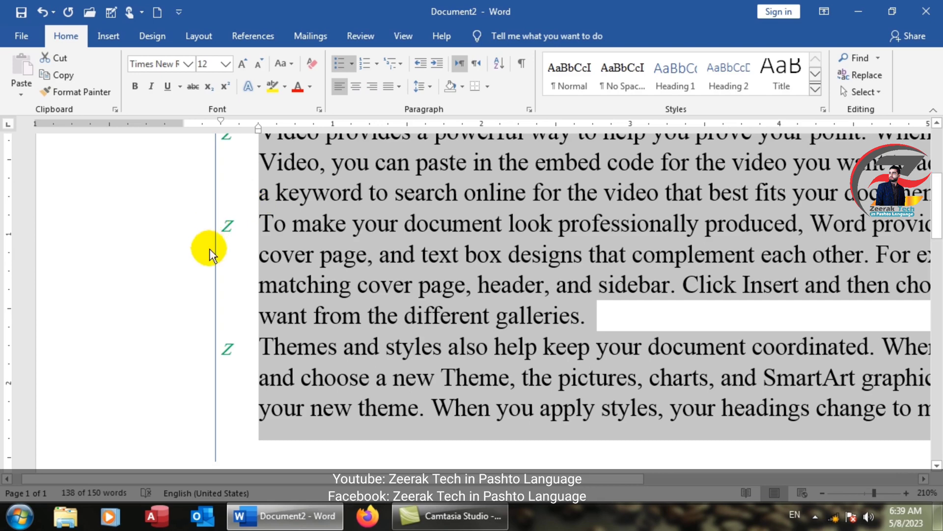
left_click(216, 217)
key("Delete")
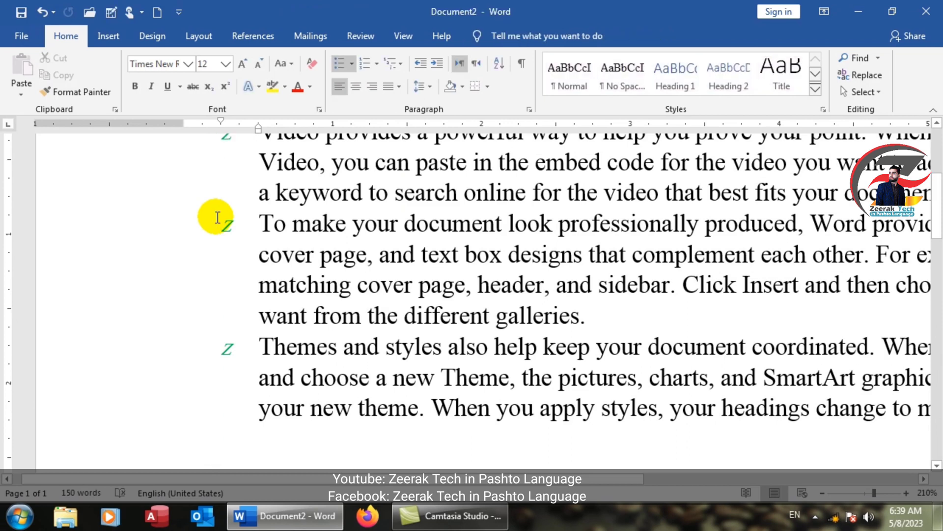